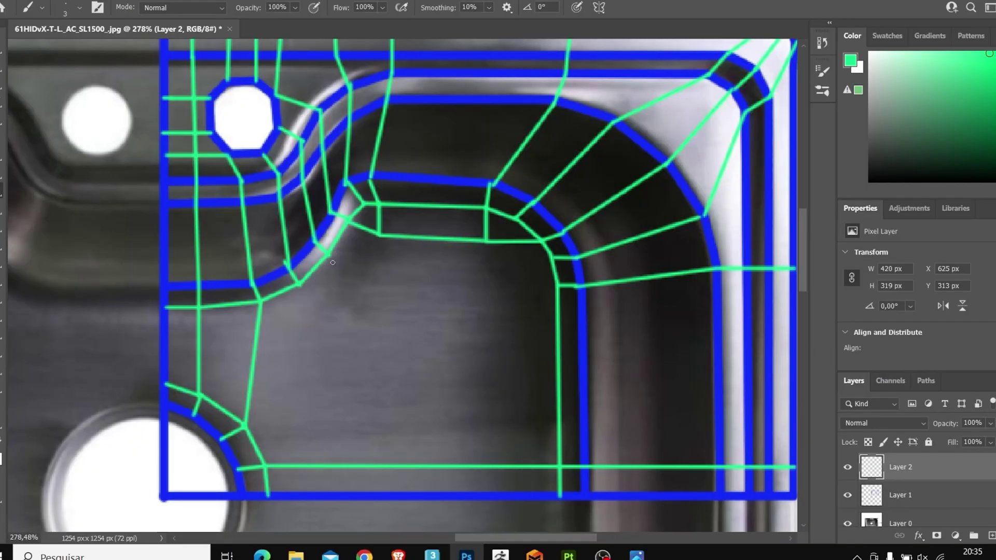
Look over the plain 60 cm by 42 cm sink reference photo on Layer 0
scroll(342, 287, down, 3)
scroll(342, 287, up, 1)
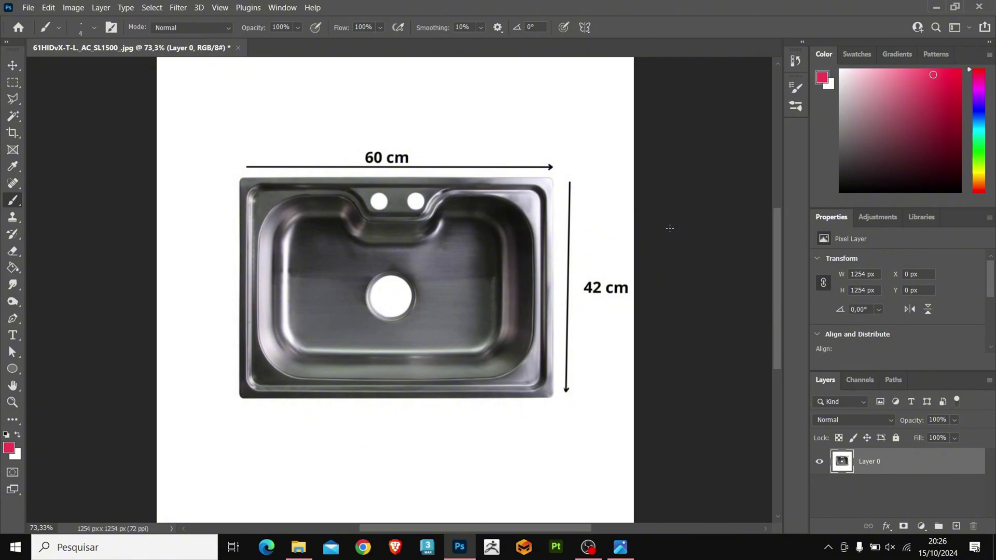
Add a new empty layer above the sink photo
scroll(519, 186, up, 5)
scroll(640, 288, down, 4)
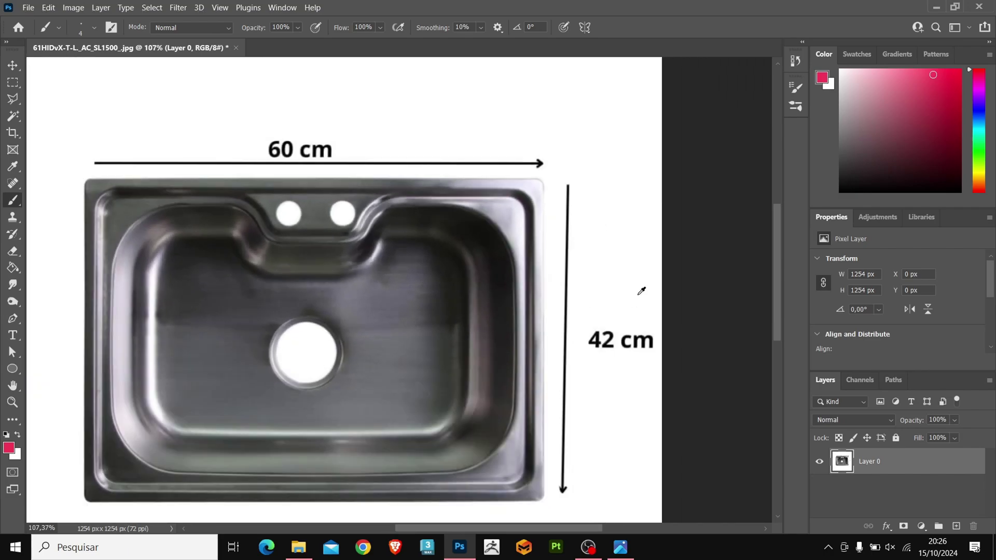
scroll(305, 382, up, 3)
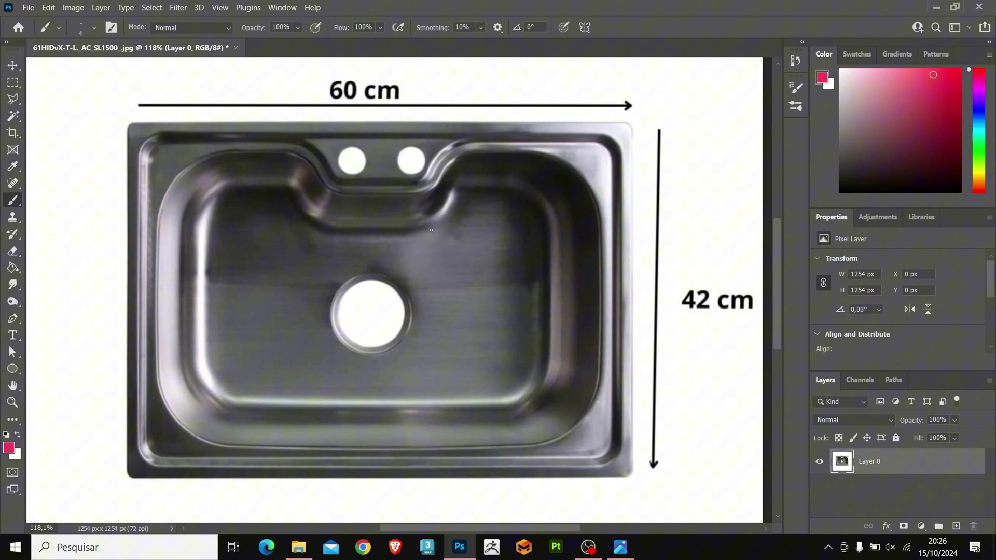
scroll(409, 222, down, 1)
click(956, 526)
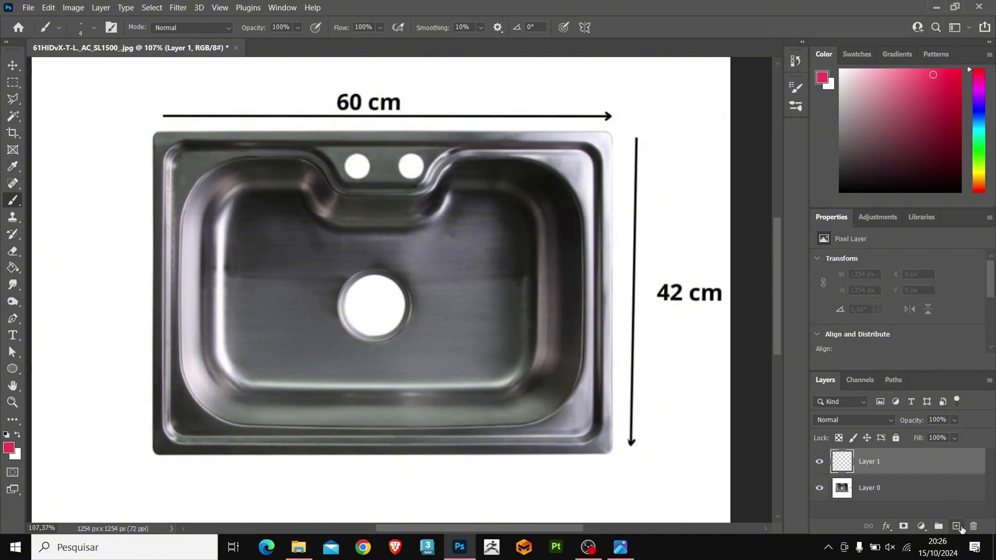
Set the brush size to 5 px and undo a test stroke
right_click(500, 260)
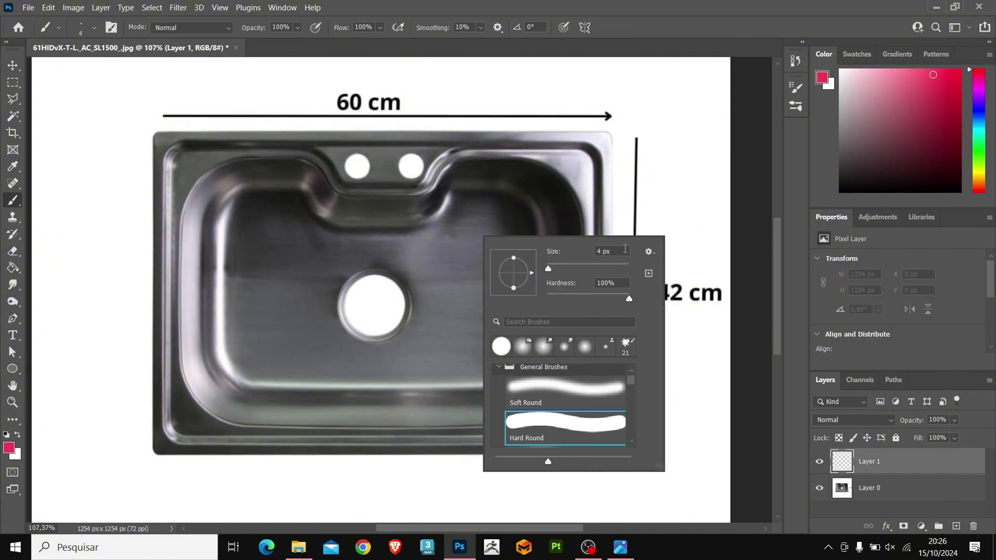
click(608, 250)
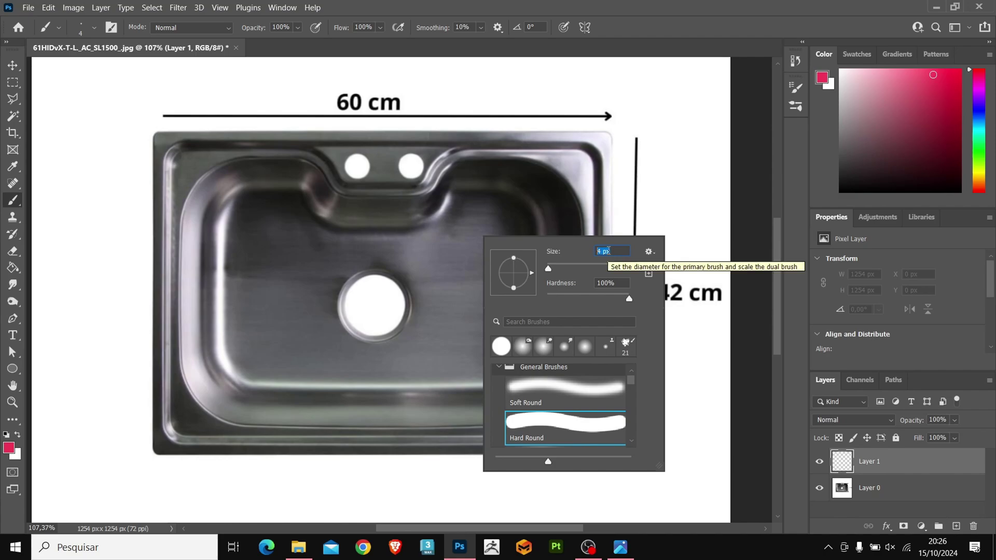
text(5)
key(Return)
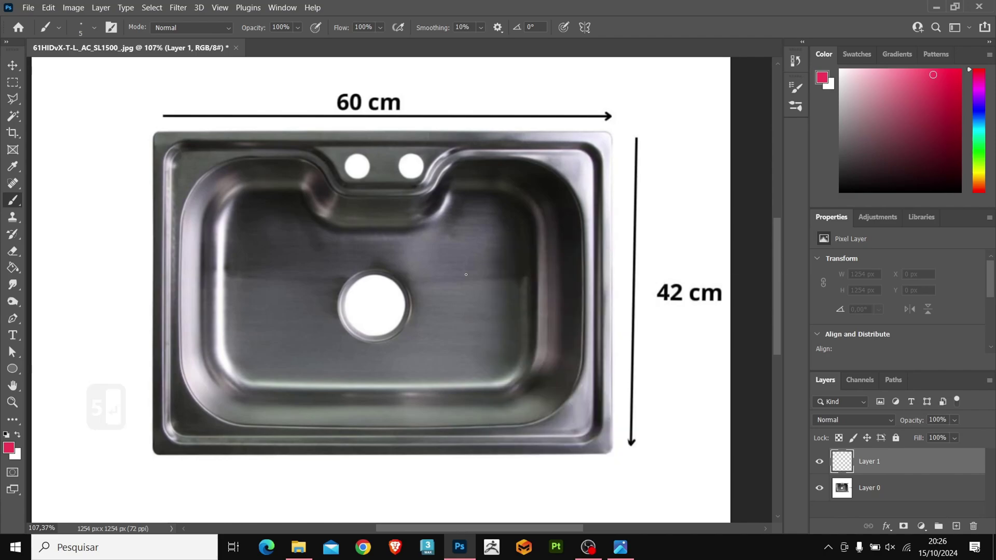
drag(460, 277, 472, 352)
key(ctrl+z)
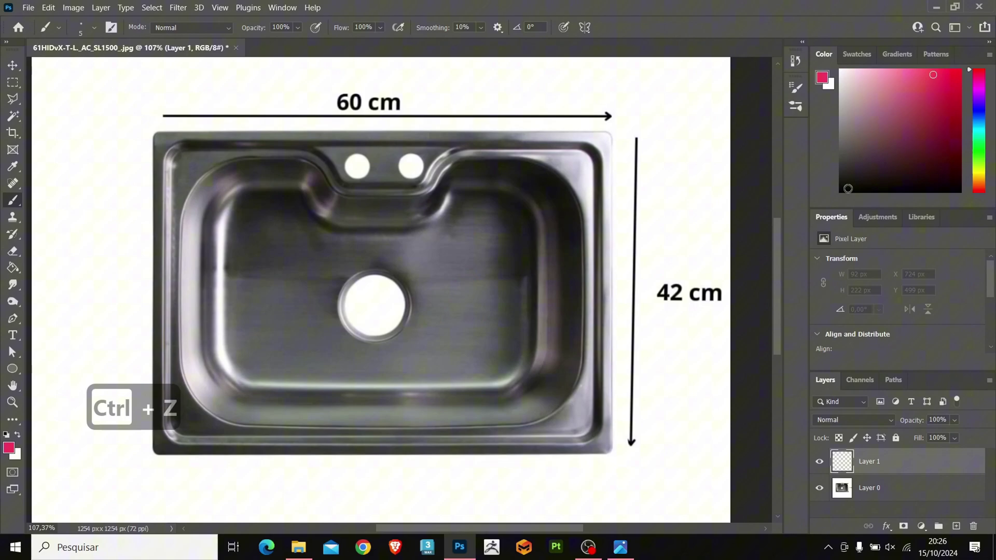
Change the painting colour to a strong blue
drag(974, 98, 974, 110)
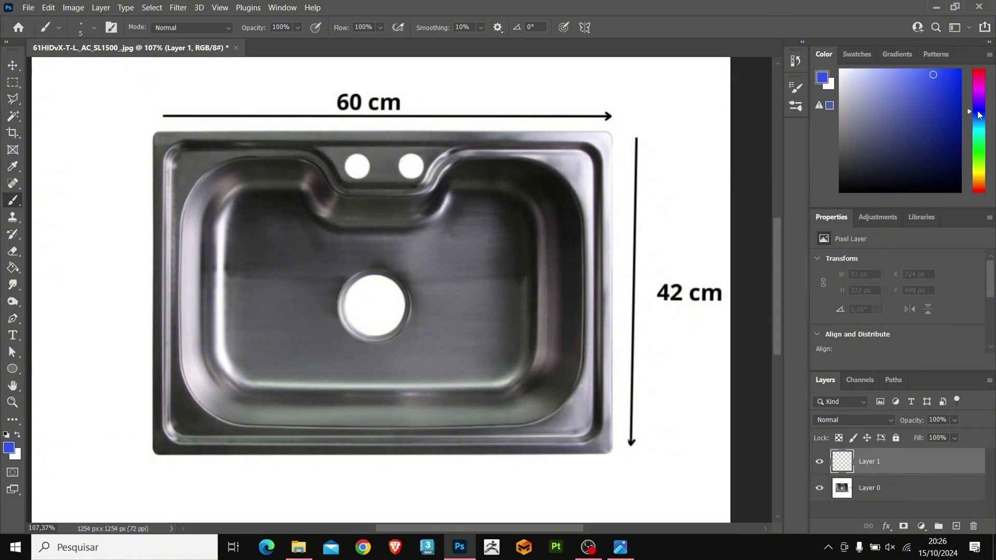
click(953, 71)
scroll(533, 309, up, 1)
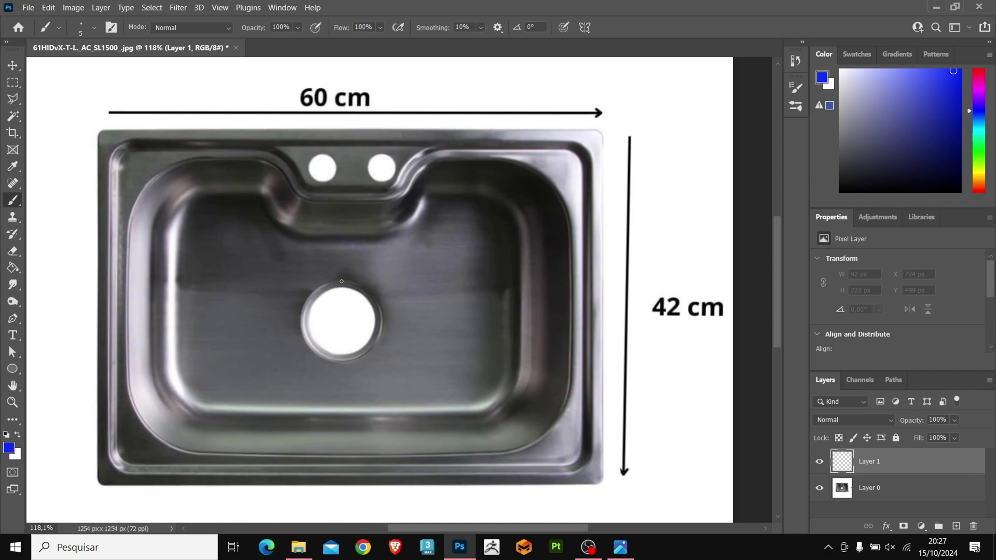
Paint a blue line from the sink's top edge down to the drain
mouse_move(341, 281)
mouse_down()
mouse_move(340, 482)
mouse_move(342, 131)
mouse_up()
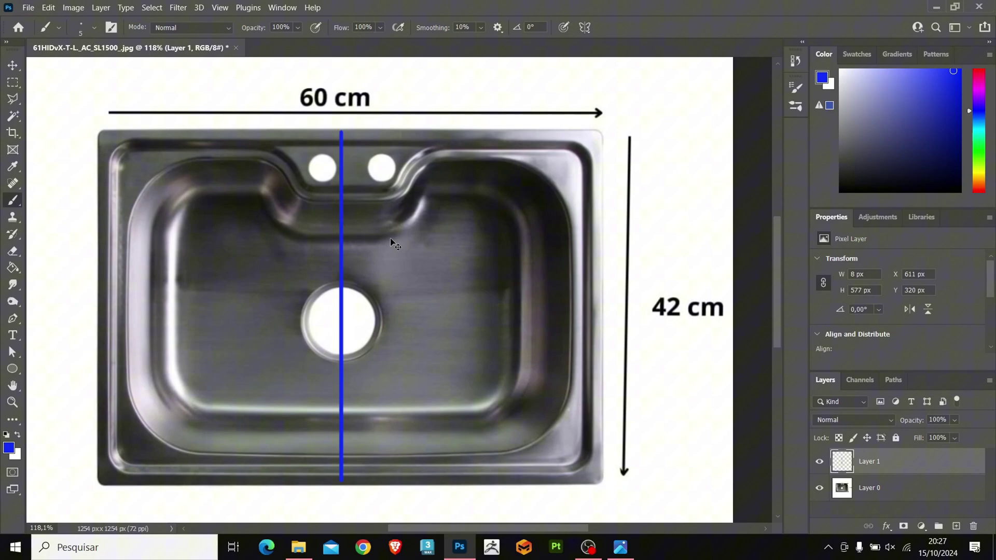
key(ctrl+z)
scroll(401, 291, down, 1)
scroll(359, 351, up, 2)
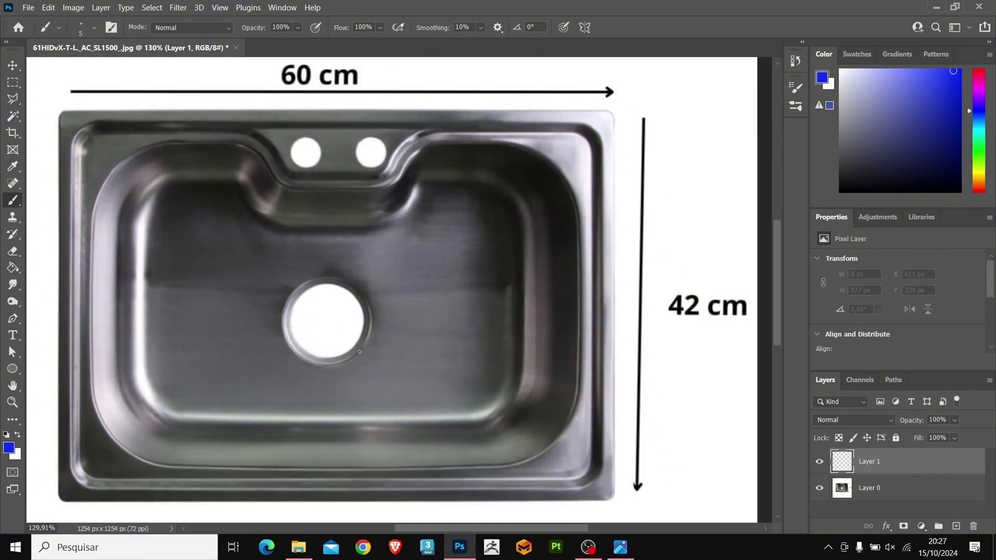
scroll(373, 345, up, 1)
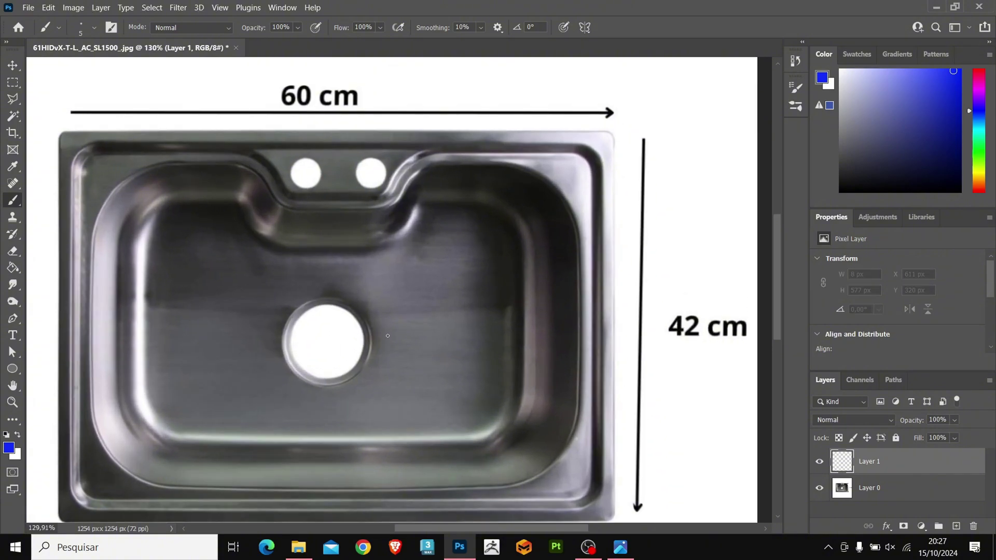
scroll(435, 272, up, 1)
scroll(291, 298, down, 1)
scroll(363, 234, up, 2)
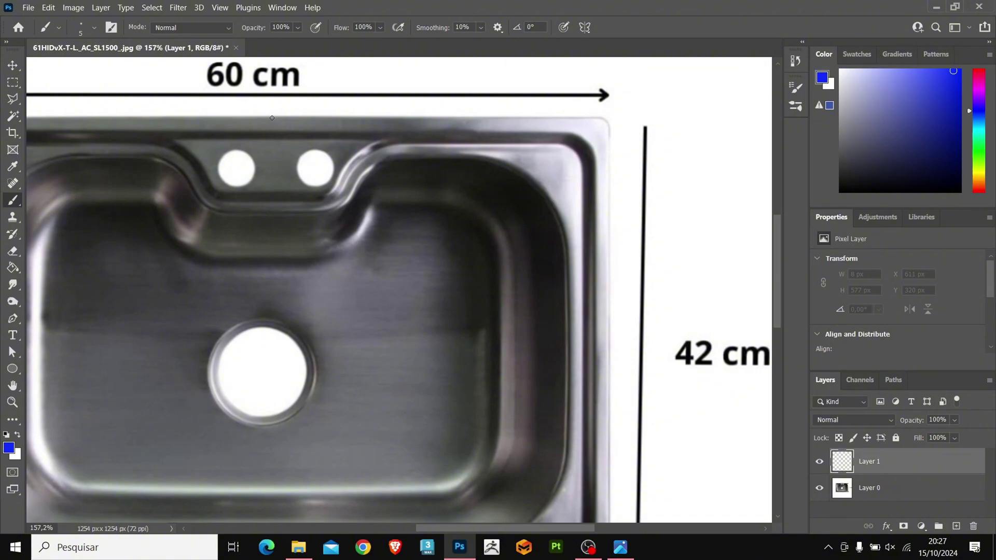
mouse_move(272, 117)
mouse_down()
mouse_move(275, 369)
mouse_move(609, 369)
mouse_move(609, 357)
mouse_up()
Run the blue line up the sink's right edge into the top corner and along the top
drag(611, 316, 610, 140)
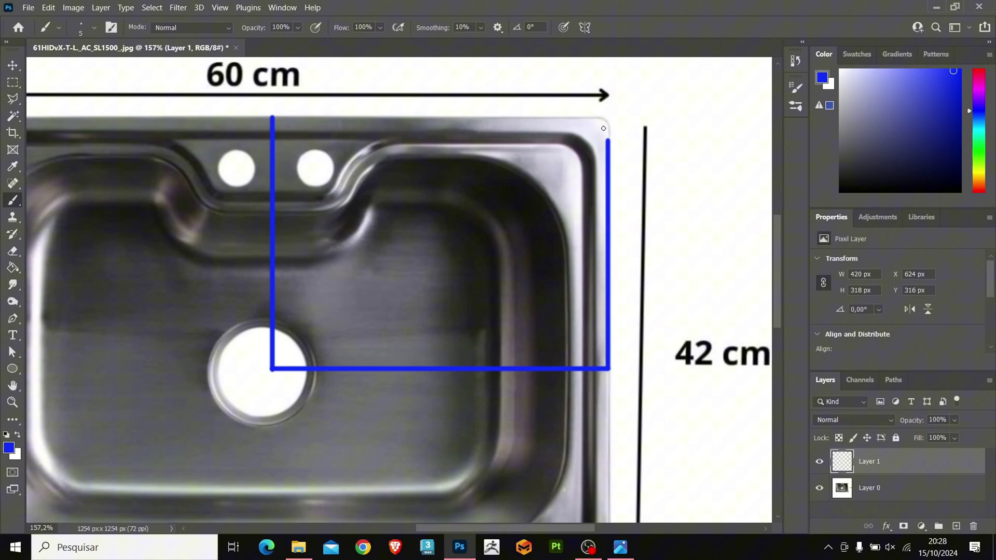
scroll(603, 128, up, 4)
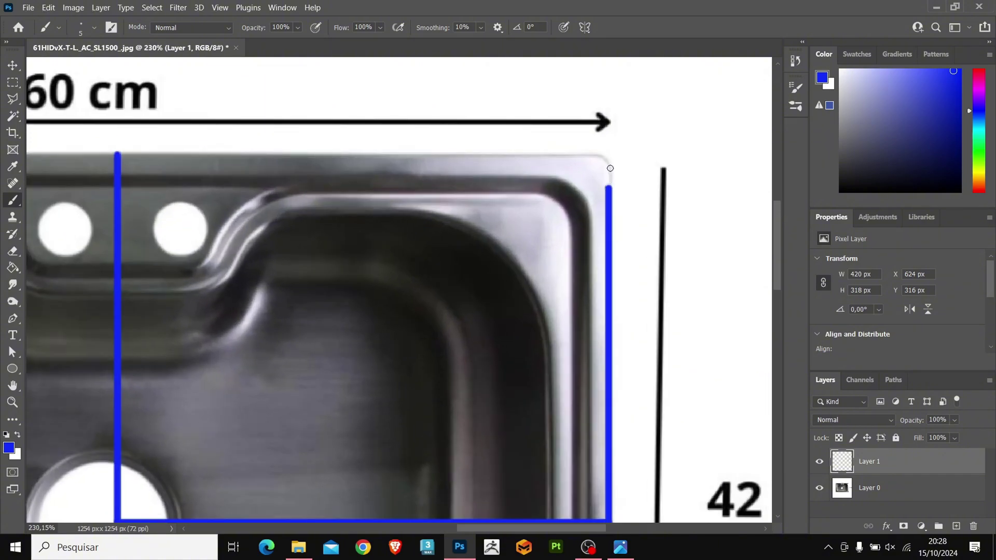
drag(608, 187, 612, 167)
key(ctrl+z)
drag(607, 186, 611, 167)
shift+click(605, 157)
shift+click(588, 156)
Close the blue box along the top edge and trace an inner line around the top rim
shift+click(117, 154)
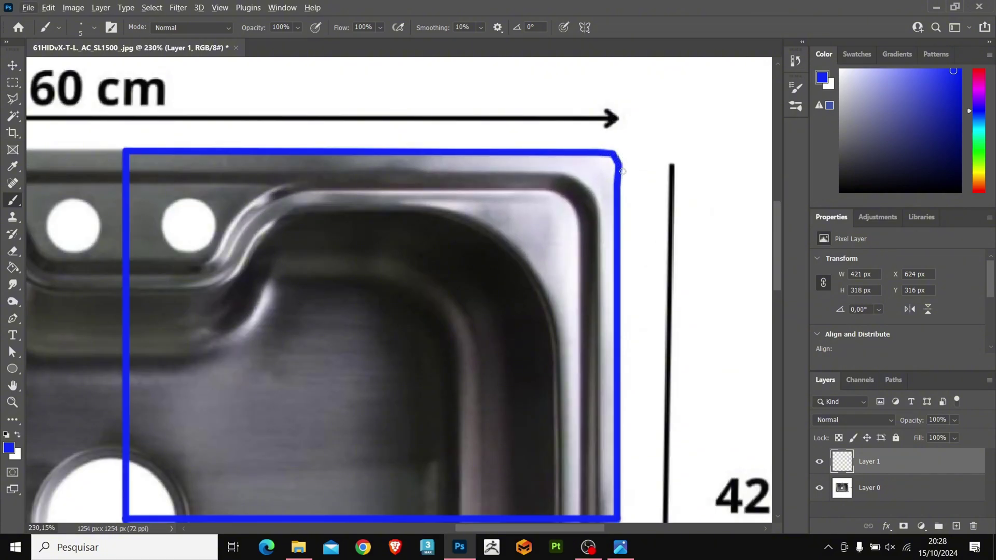
scroll(605, 249, up, 2)
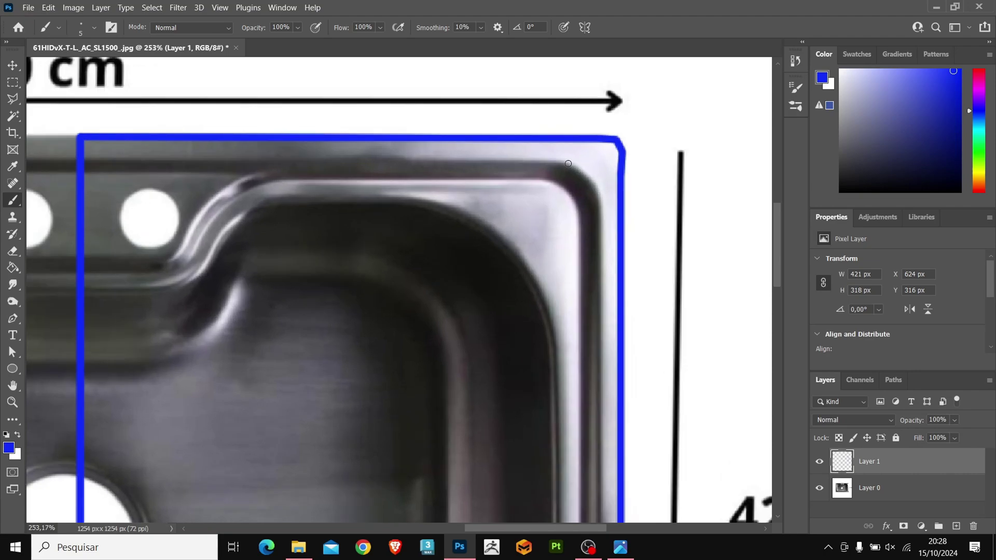
shift+click(587, 175)
shift+click(599, 199)
scroll(602, 285, down, 2)
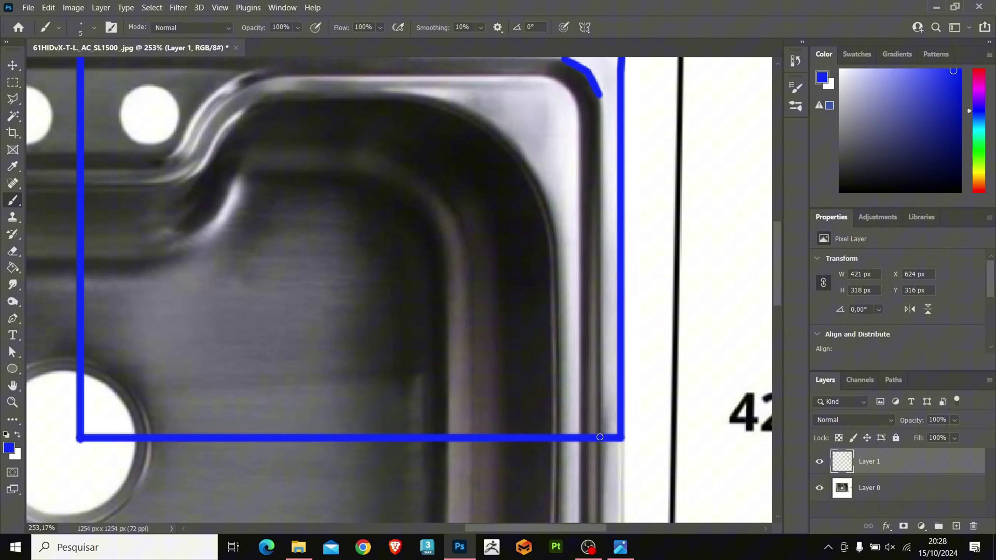
scroll(600, 436, up, 2)
drag(553, 153, 81, 149)
scroll(554, 213, down, 3)
scroll(508, 239, up, 1)
scroll(394, 172, up, 2)
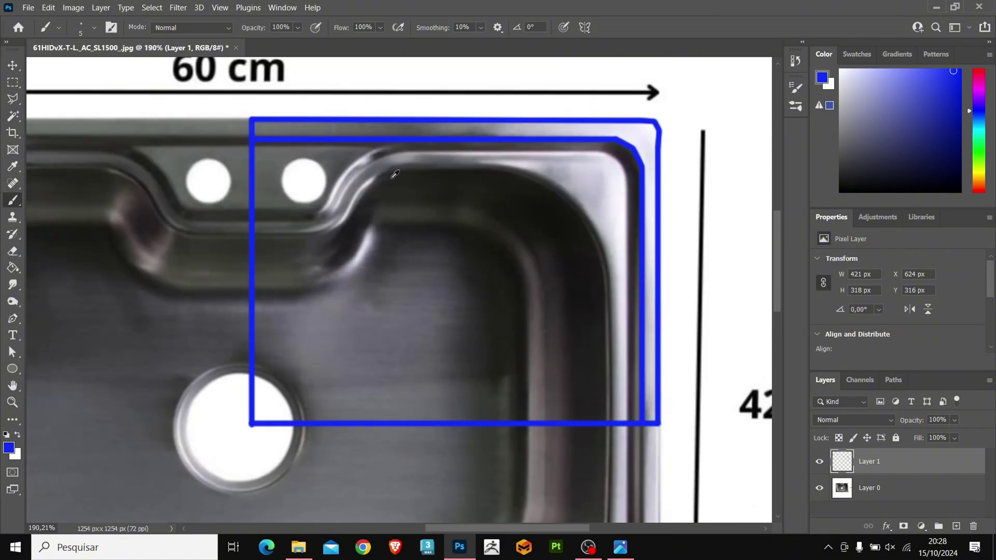
scroll(312, 230, down, 1)
scroll(312, 230, up, 1)
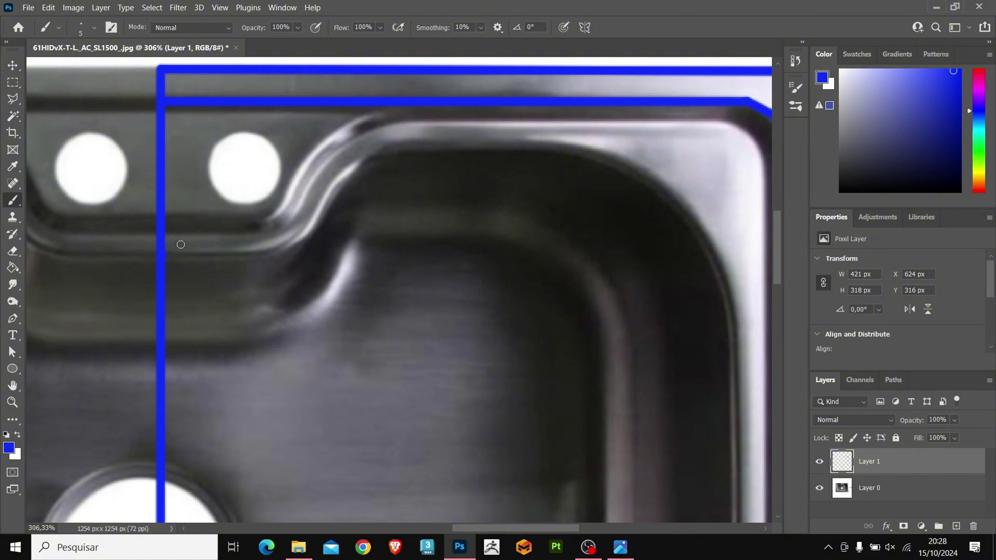
Trace a blue line along the faucet ledge's curve and the basin's top edge
shift+click(243, 253)
mouse_move(280, 249)
mouse_down()
mouse_move(301, 240)
mouse_move(353, 167)
mouse_move(405, 160)
mouse_up()
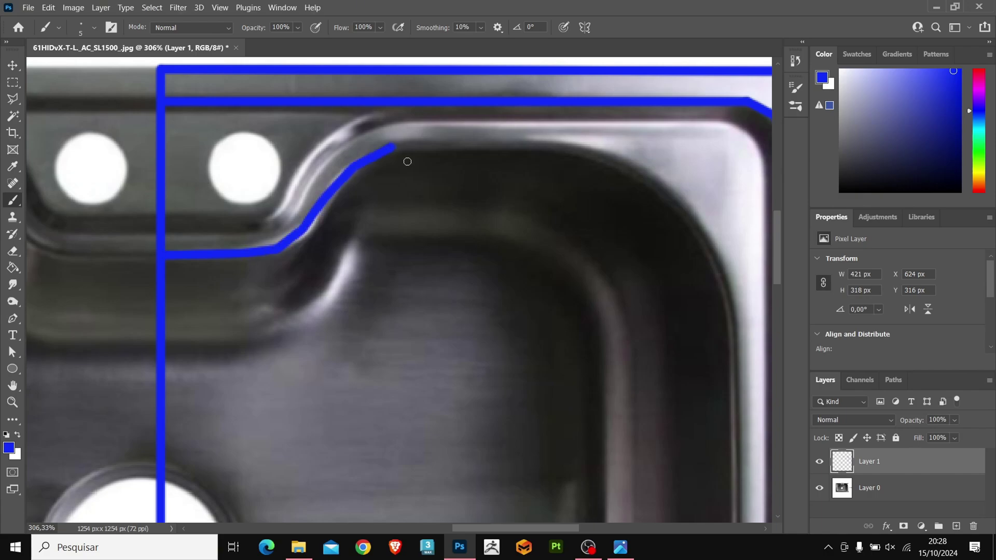
scroll(472, 153, right, 1)
shift+click(537, 143)
scroll(451, 139, down, 2)
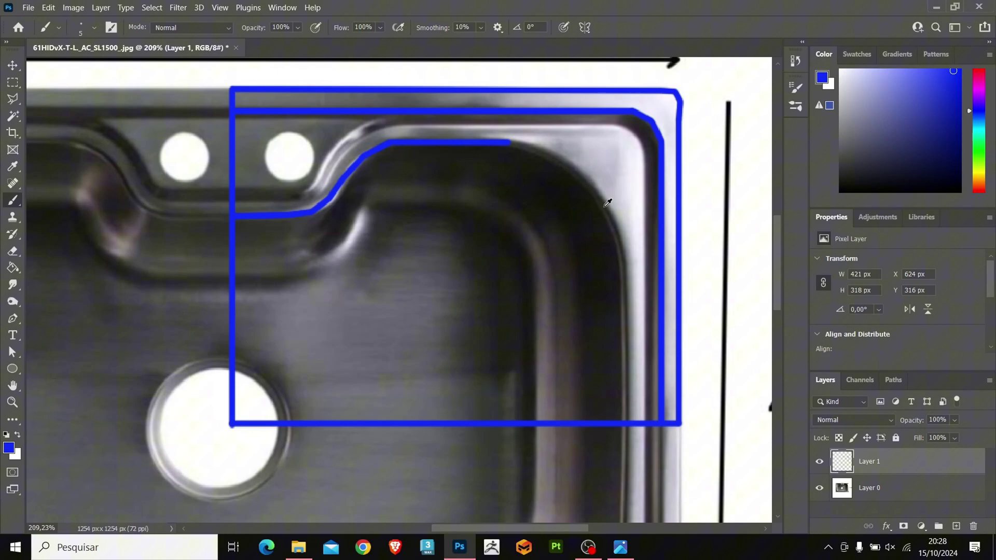
scroll(522, 138, down, 1)
scroll(494, 135, up, 2)
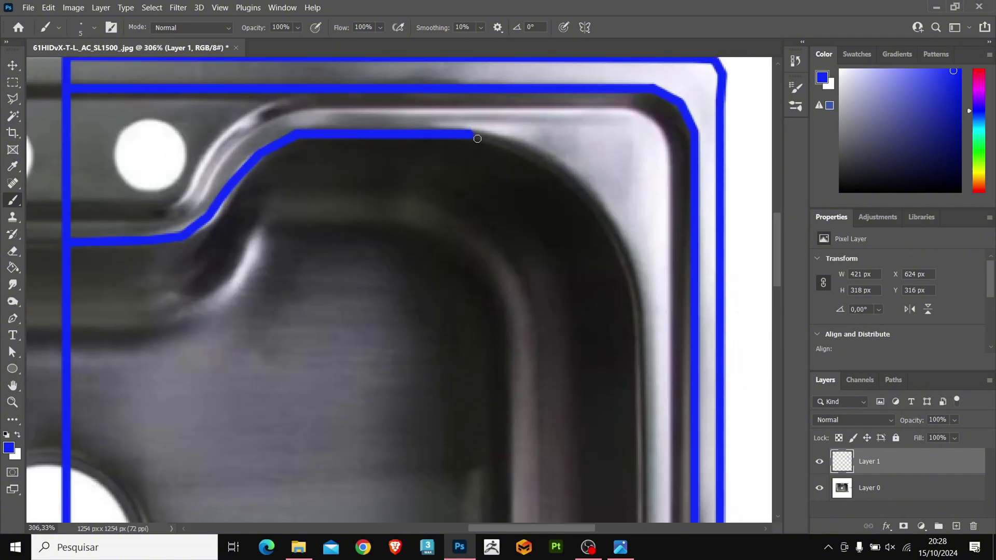
Continue the blue line around the basin's rounded corner and down to the bottom line
shift+click(533, 153)
shift+click(590, 201)
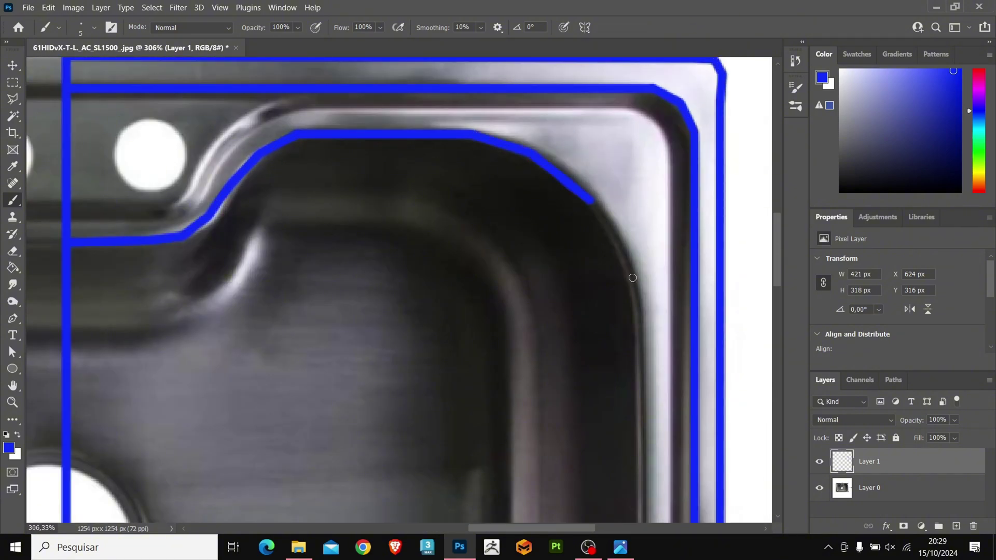
shift+click(629, 257)
shift+click(640, 308)
scroll(587, 220, down, 3)
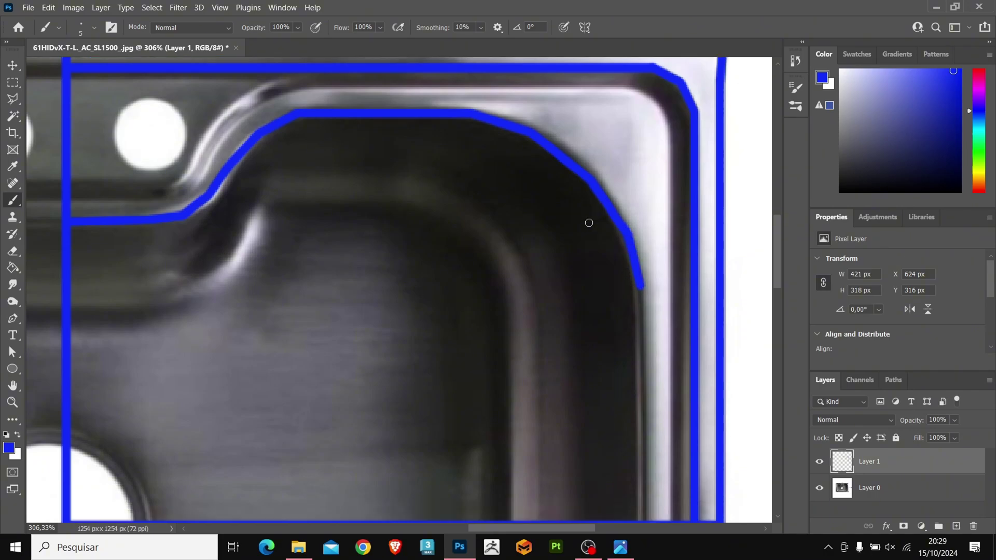
shift+click(642, 442)
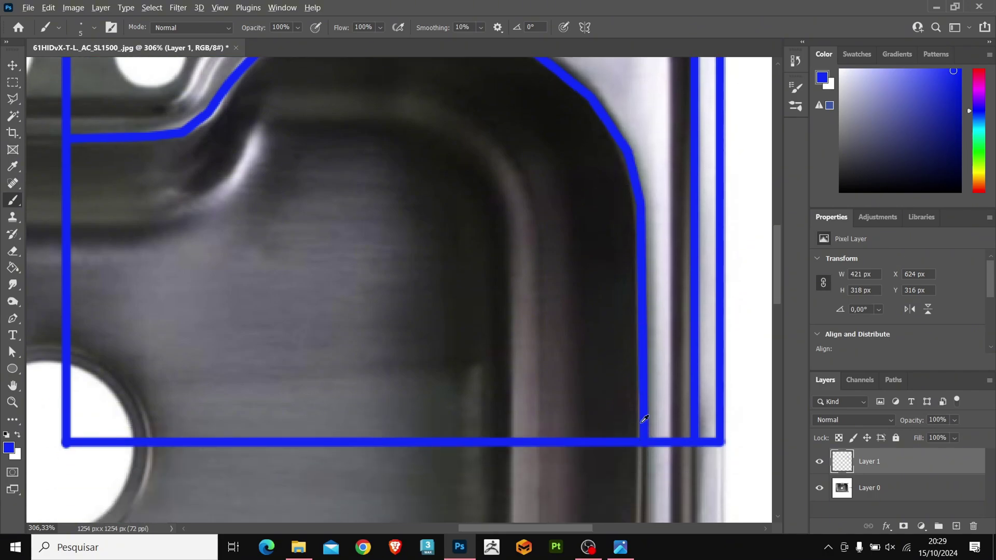
scroll(642, 415, down, 1)
scroll(467, 188, up, 3)
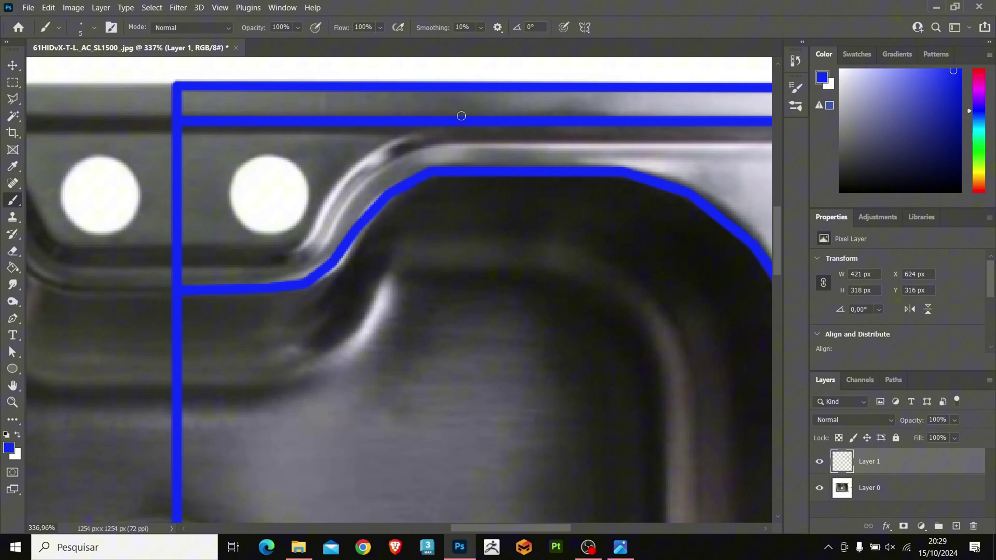
scroll(119, 290, down, 1)
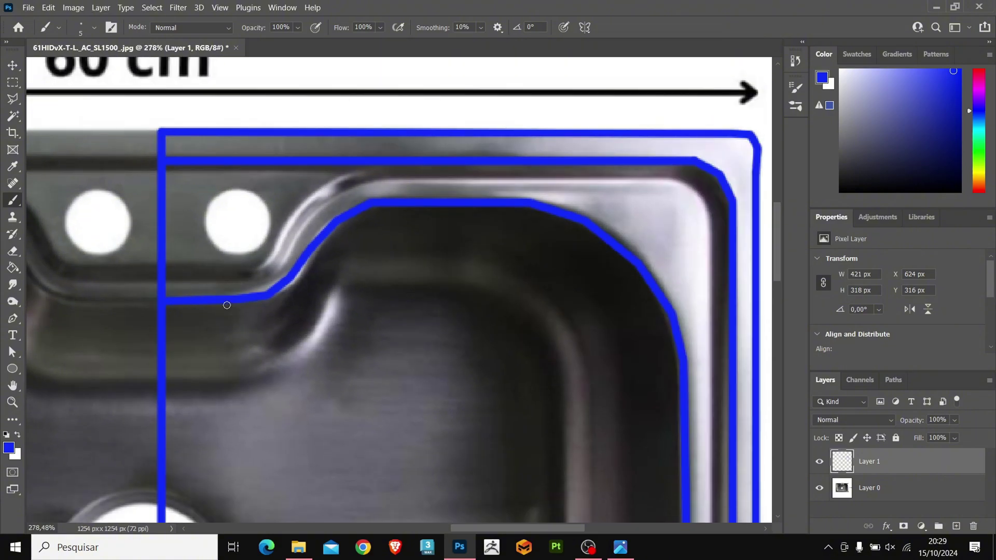
scroll(234, 300, up, 3)
Draw a parallel blue rim line from the left line, around the corner, down the right side
click(150, 274)
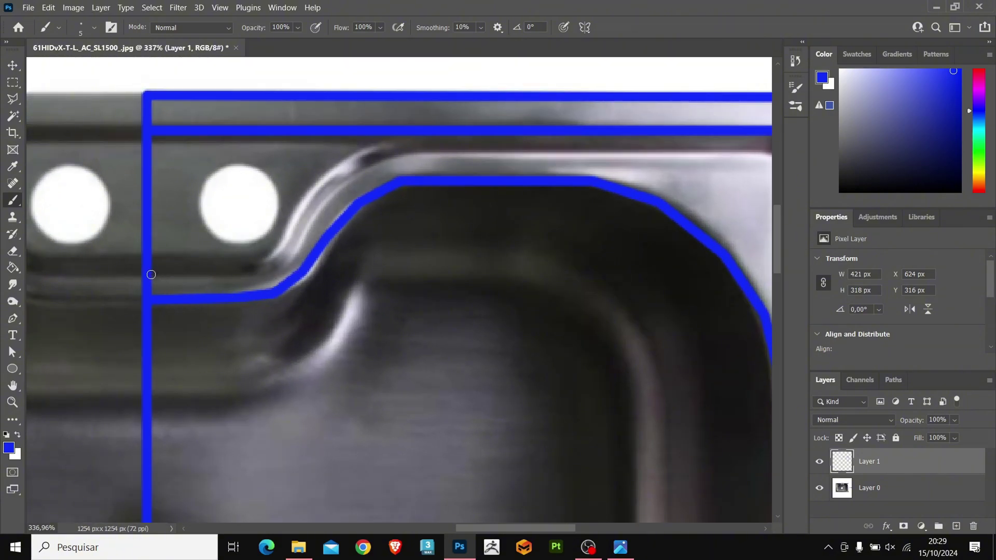
shift+click(237, 272)
mouse_move(240, 271)
mouse_down()
mouse_move(287, 259)
mouse_move(326, 193)
mouse_move(410, 149)
mouse_up()
scroll(431, 161, down, 1)
scroll(534, 163, up, 1)
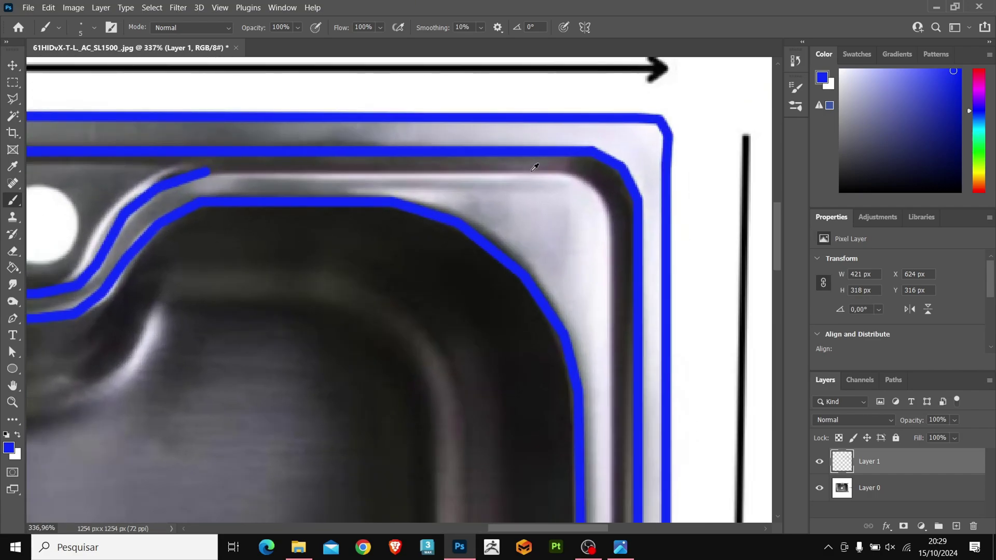
shift+click(568, 173)
shift+click(601, 193)
scroll(602, 212, down, 5)
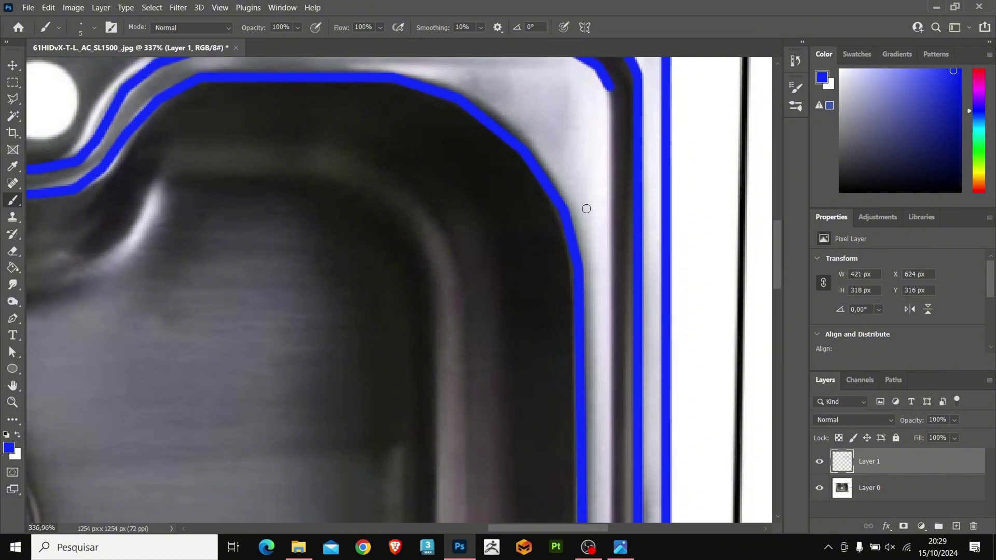
shift+click(615, 417)
Trace a blue quarter-circle arc along the drain hole's rim between the vertical and bottom lines
scroll(616, 417, down, 3)
scroll(321, 397, up, 3)
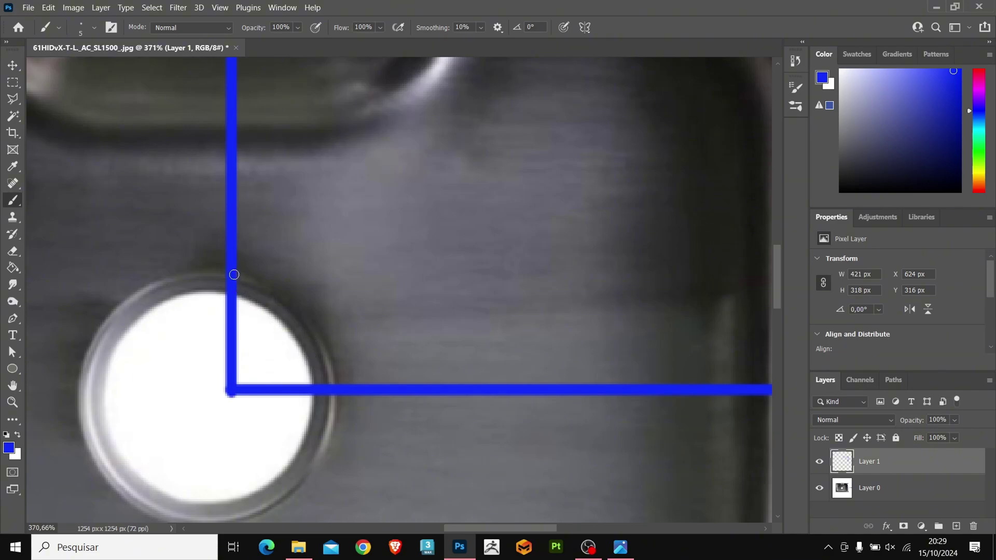
mouse_move(234, 271)
mouse_down()
mouse_move(311, 324)
mouse_move(300, 318)
mouse_move(330, 388)
mouse_up()
scroll(286, 374, down, 4)
scroll(395, 249, up, 3)
scroll(244, 292, down, 1)
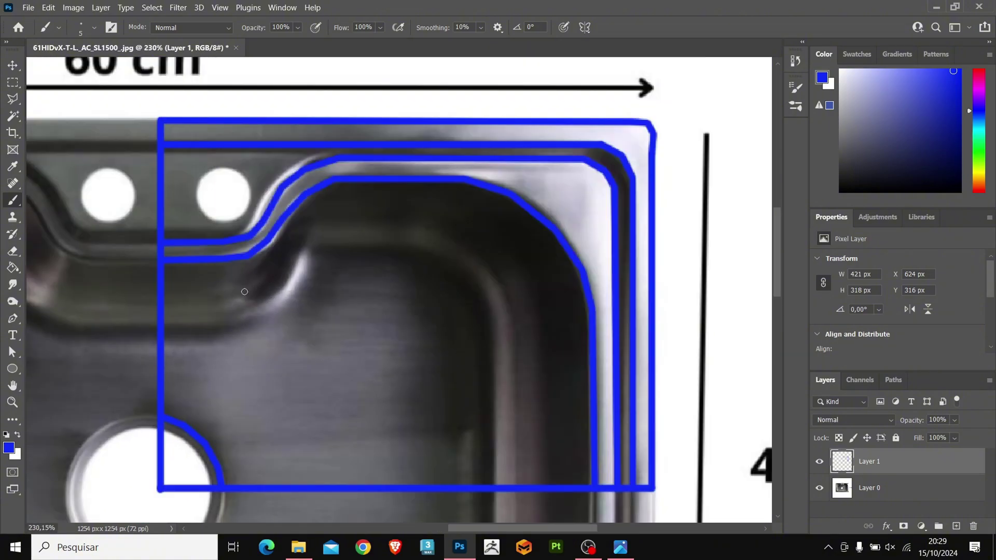
scroll(218, 210, up, 2)
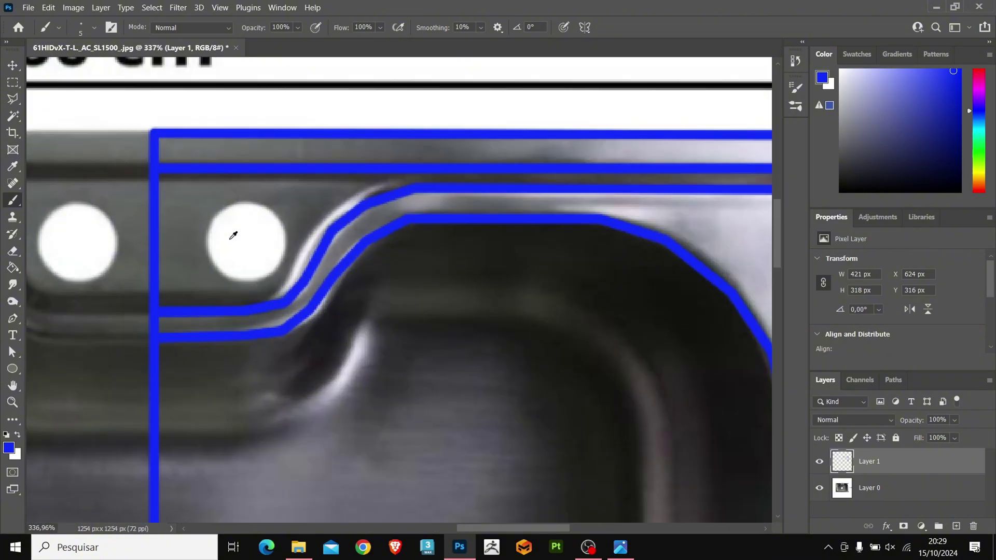
scroll(216, 212, up, 1)
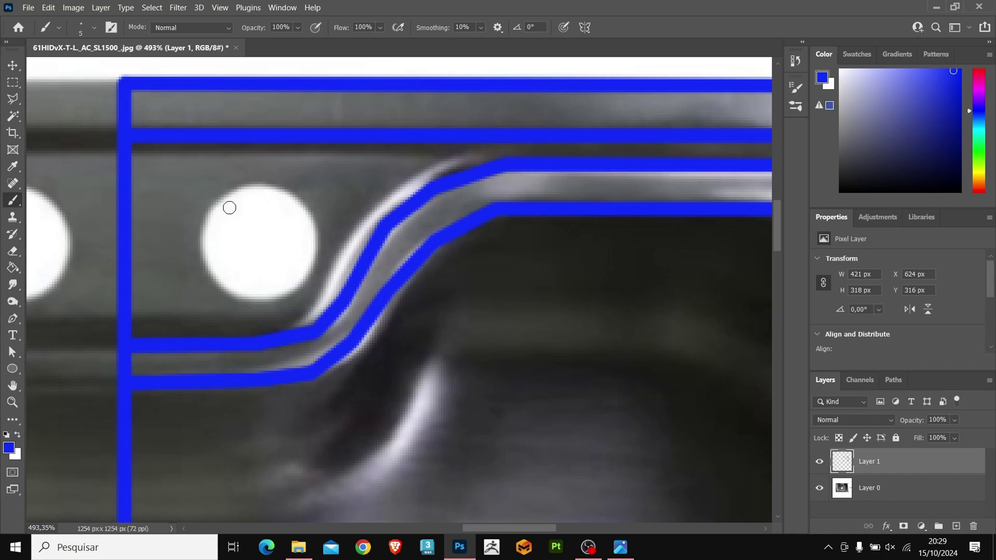
scroll(275, 208, down, 2)
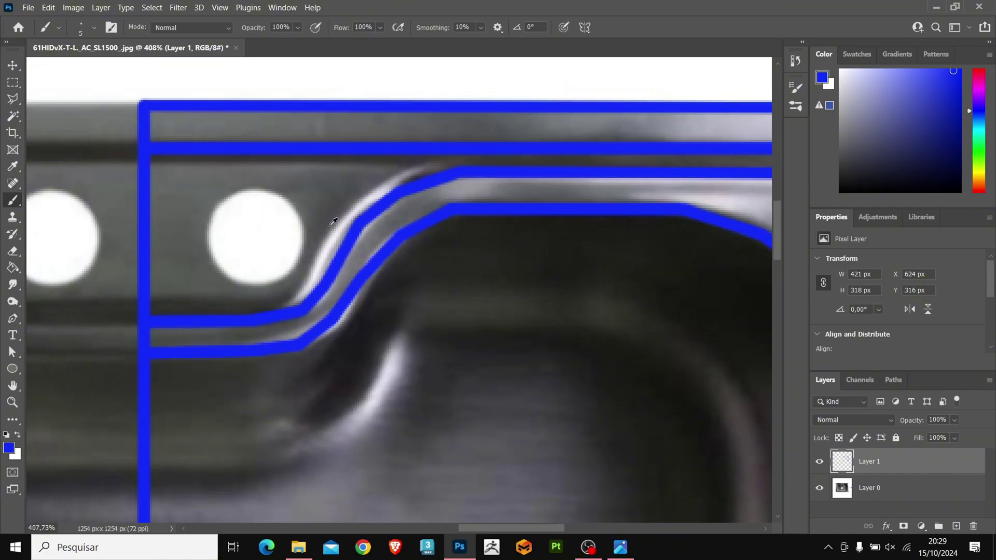
scroll(317, 217, up, 2)
scroll(275, 270, up, 1)
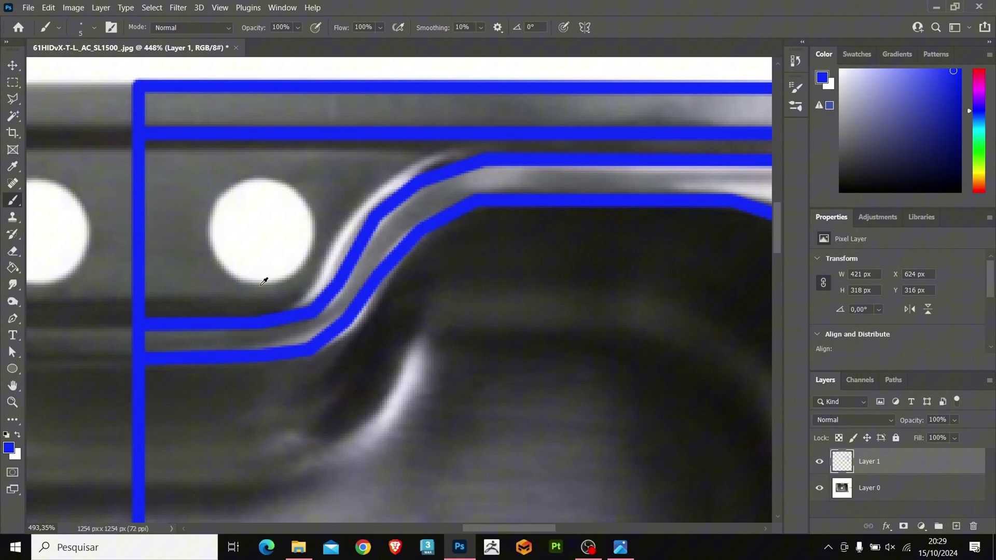
Draw a closed eight-point blue octagon around the tap hole near the rim step
click(198, 186)
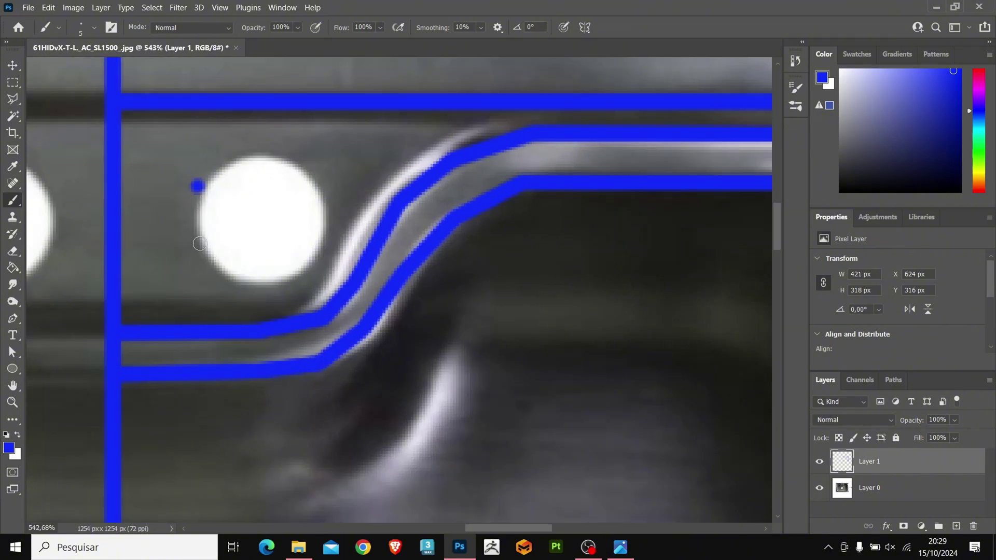
shift+click(200, 241)
shift+click(233, 283)
shift+click(299, 281)
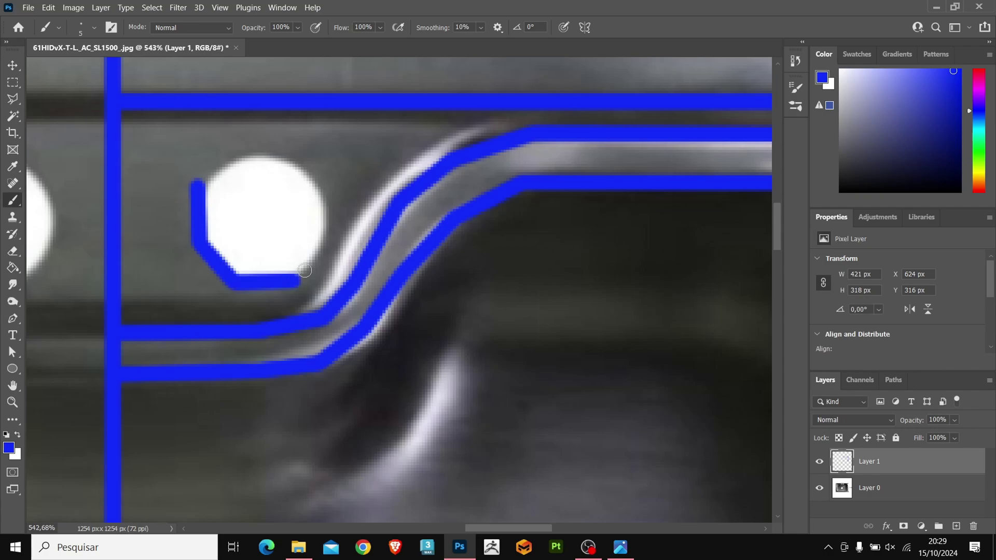
shift+click(322, 238)
shift+click(317, 180)
shift+click(281, 150)
shift+click(228, 149)
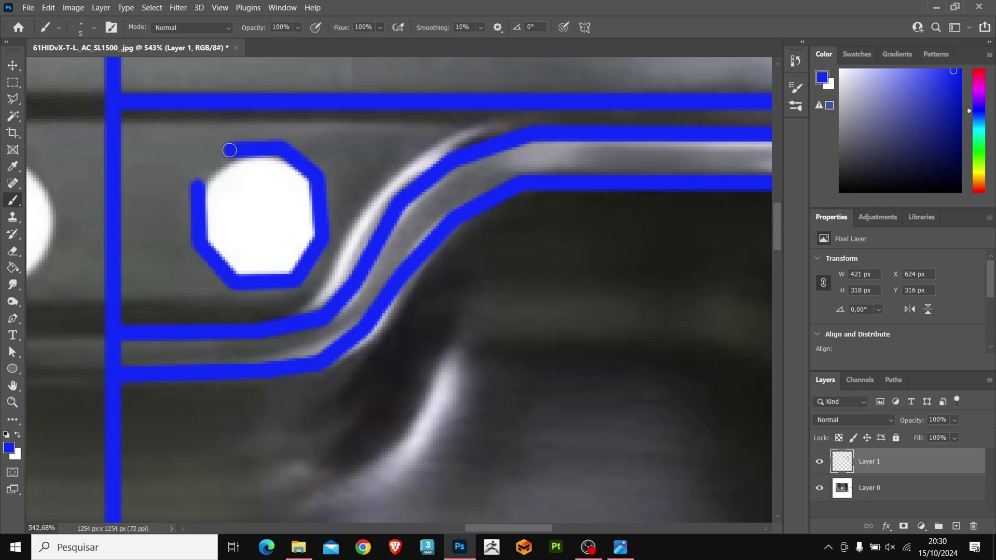
shift+click(197, 183)
scroll(258, 200, down, 6)
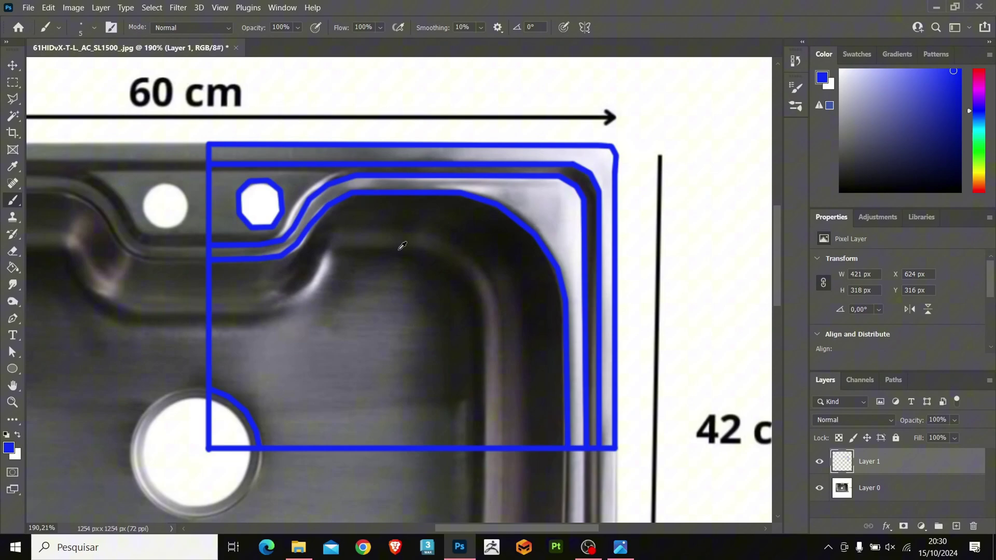
scroll(437, 211, up, 2)
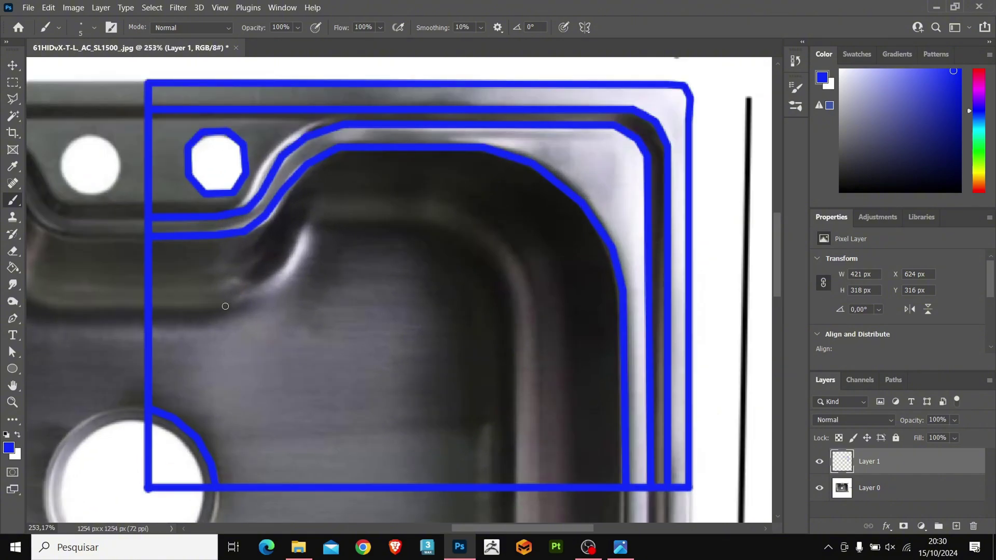
Trace the bowl's inner edge in blue around the curved corner, then straight down to the bottom line
mouse_move(152, 307)
mouse_down()
mouse_move(244, 300)
mouse_move(273, 277)
mouse_move(308, 217)
mouse_up()
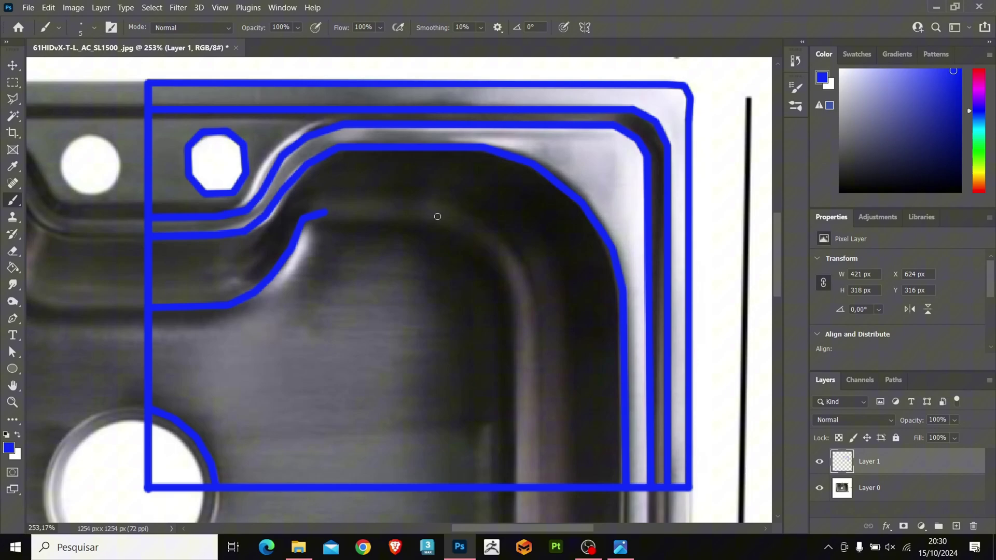
mouse_move(433, 219)
mouse_down()
mouse_move(463, 234)
mouse_move(498, 278)
mouse_move(506, 312)
mouse_up()
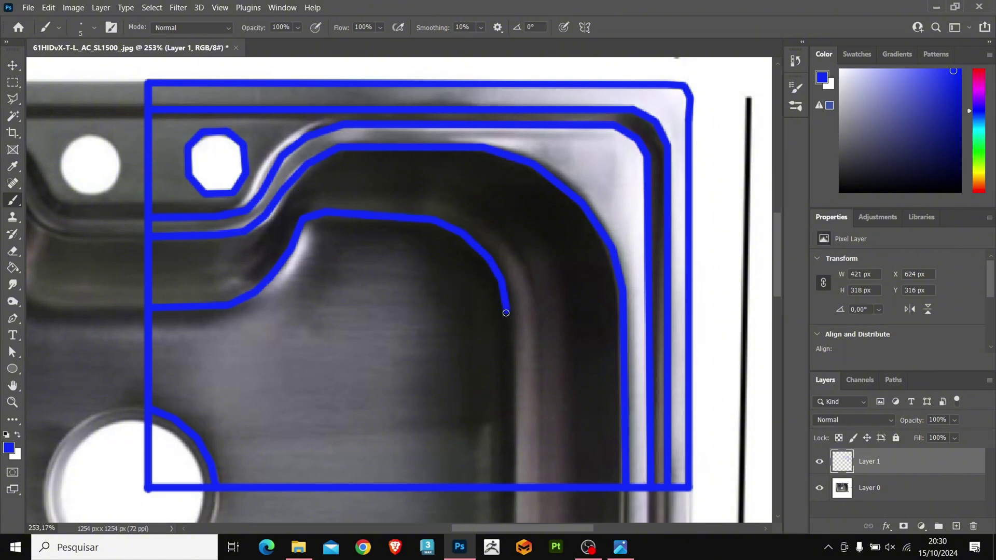
shift+click(508, 490)
scroll(453, 355, down, 5)
scroll(410, 363, up, 2)
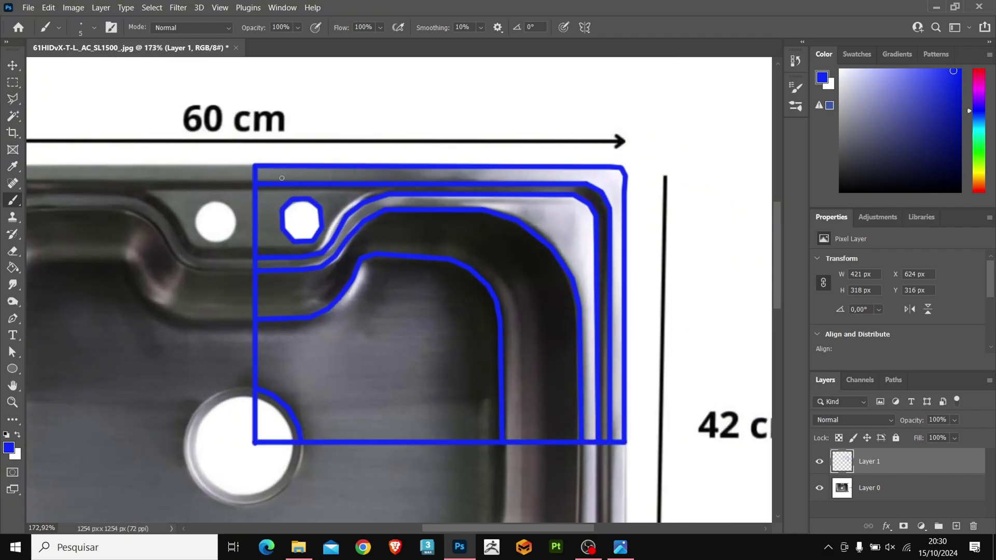
scroll(342, 325, down, 2)
scroll(449, 232, up, 2)
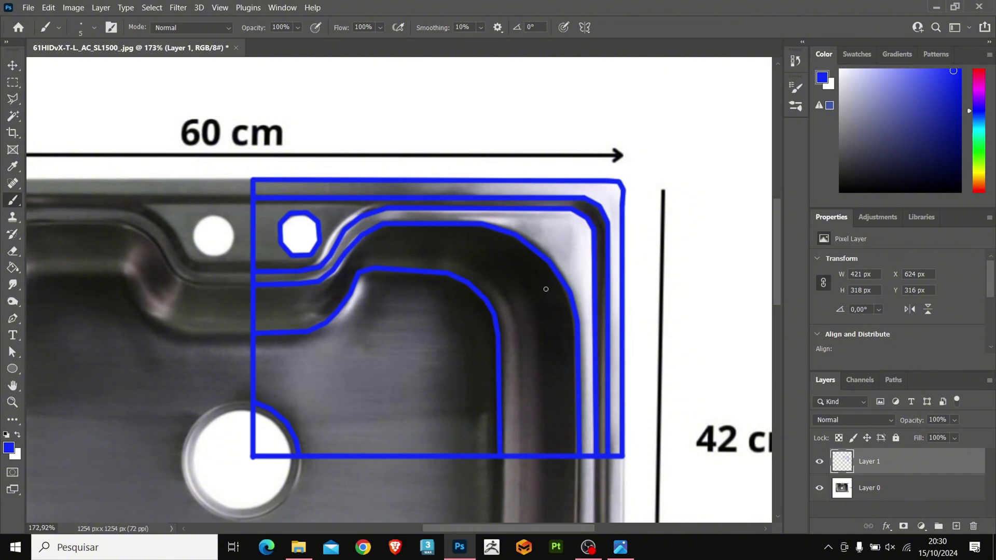
scroll(430, 320, up, 2)
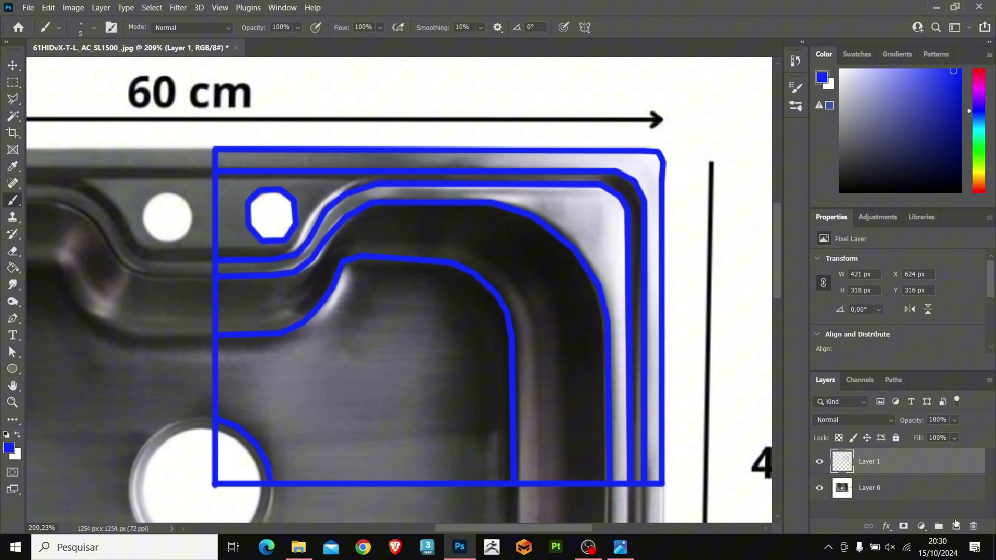
Add an empty Layer 2 and switch the paint colour to green
click(955, 525)
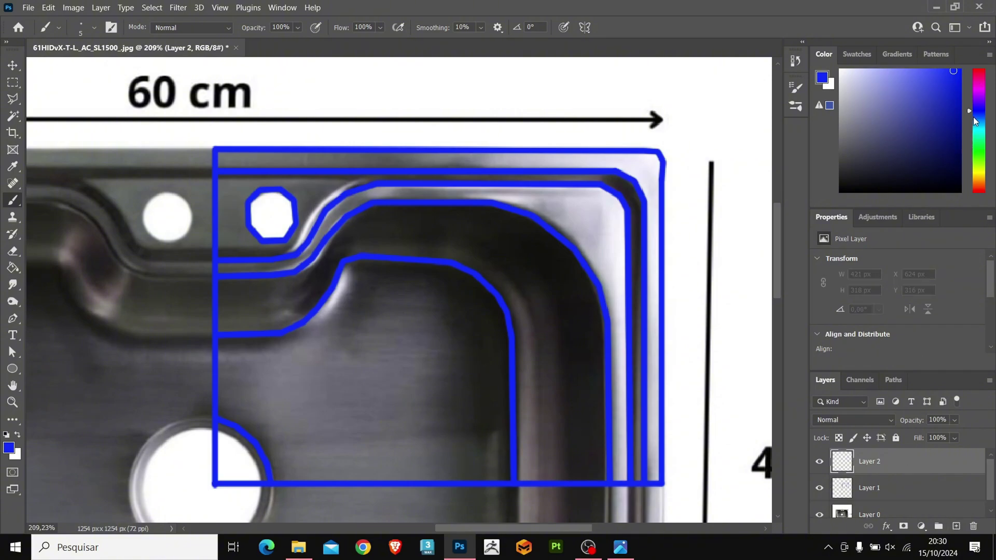
drag(974, 122, 980, 143)
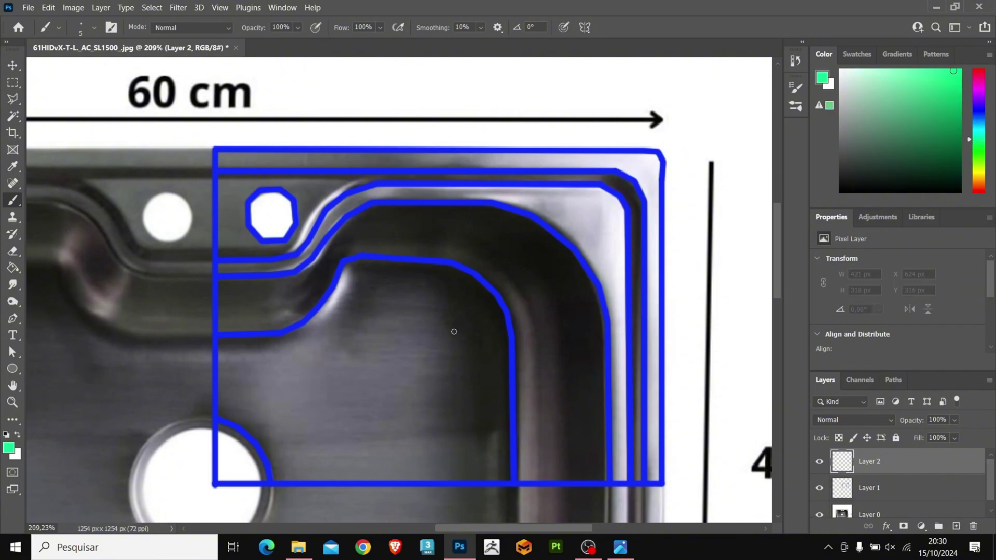
Set the brush size to 3 px and undo a green test stroke
right_click(454, 332)
click(553, 314)
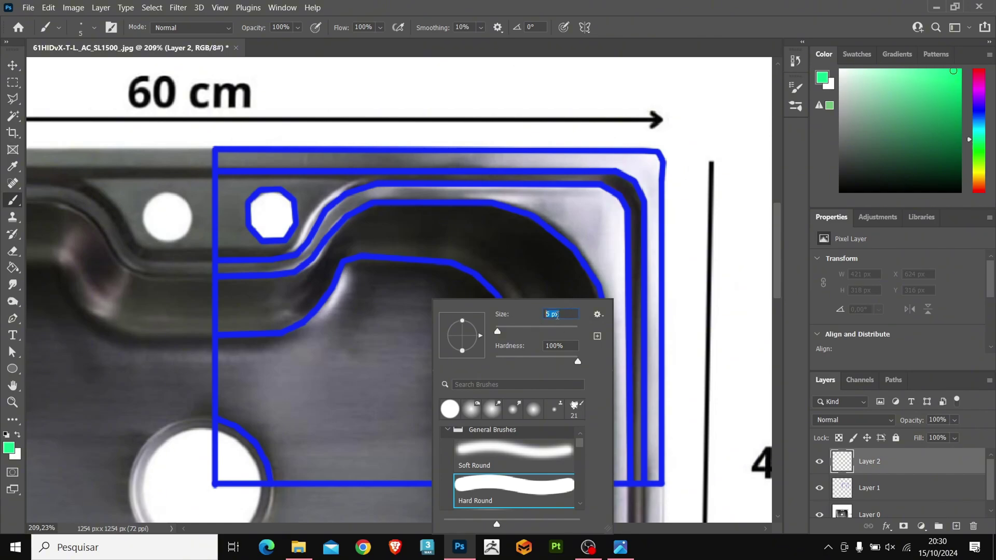
text(3)
key(Return)
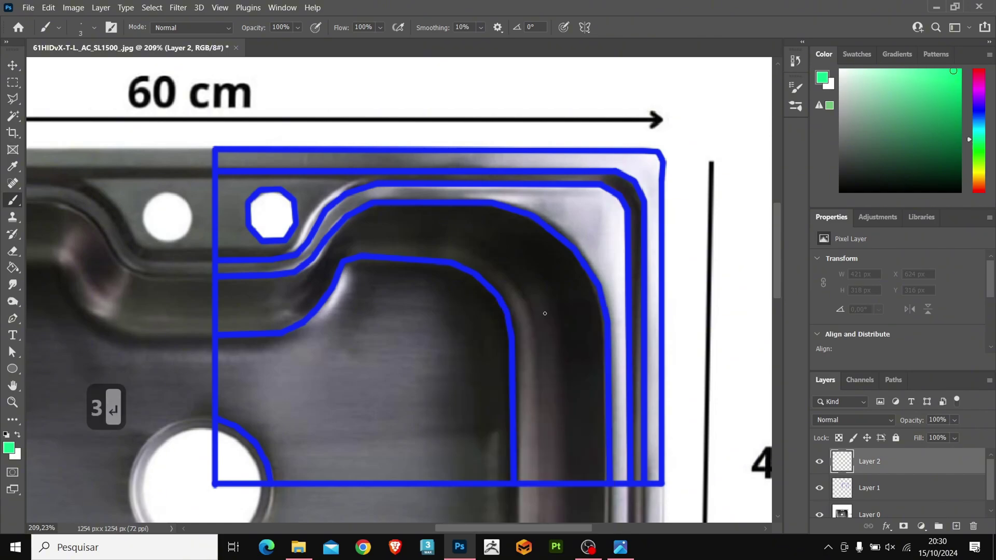
mouse_move(421, 349)
mouse_down()
mouse_move(410, 378)
mouse_move(378, 330)
mouse_move(331, 410)
mouse_up()
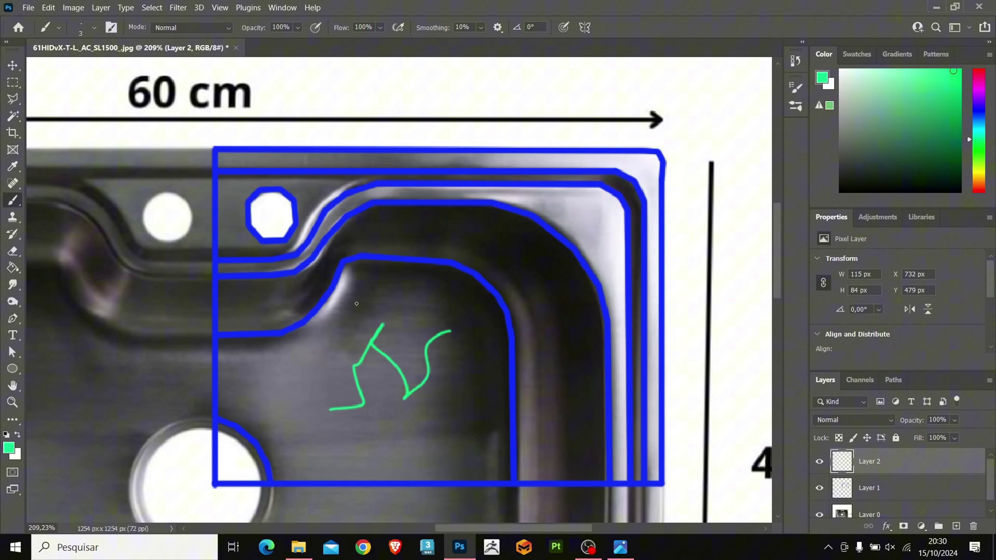
key(ctrl+z)
Draw a segmented green loop of straight lines following the drain arc
scroll(496, 230, down, 3)
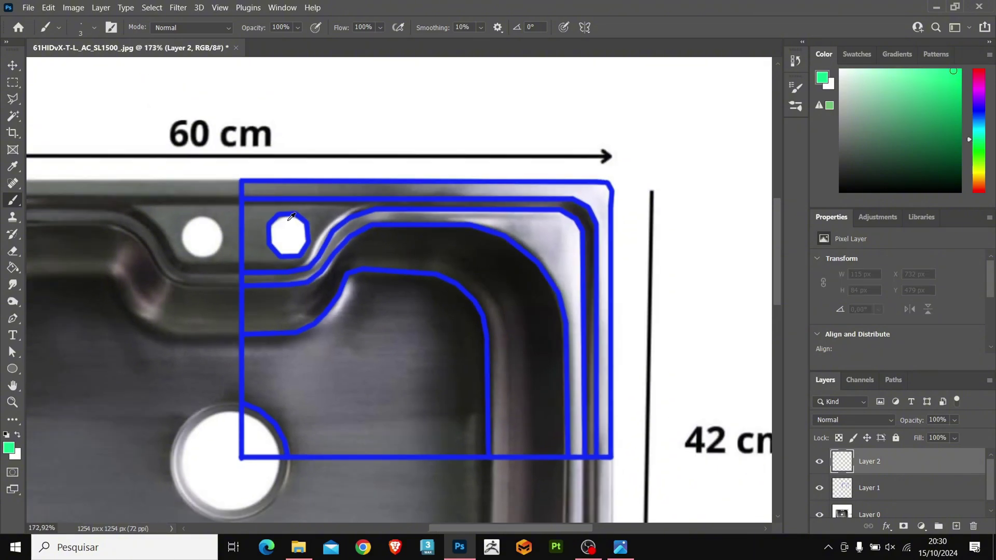
scroll(365, 246, up, 3)
scroll(382, 275, down, 2)
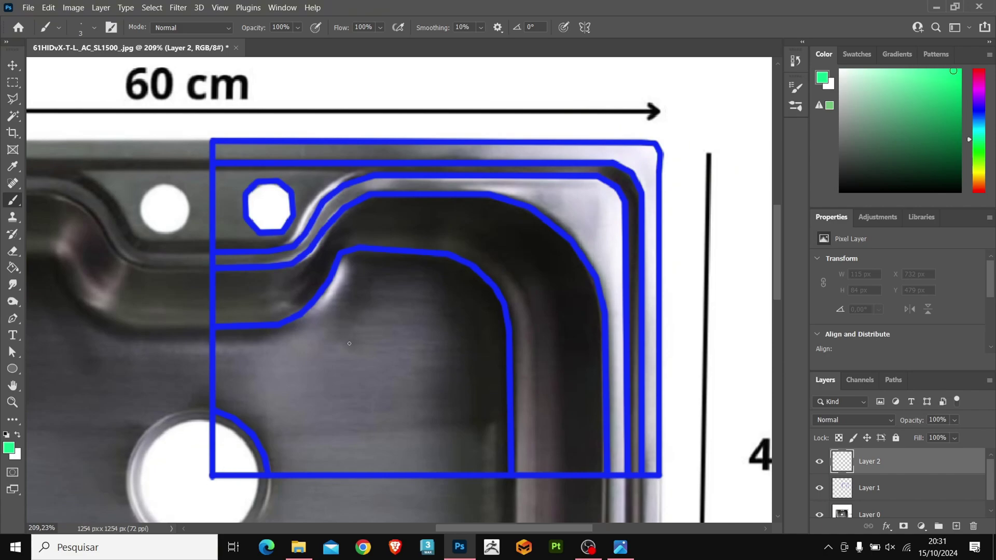
scroll(353, 332, down, 2)
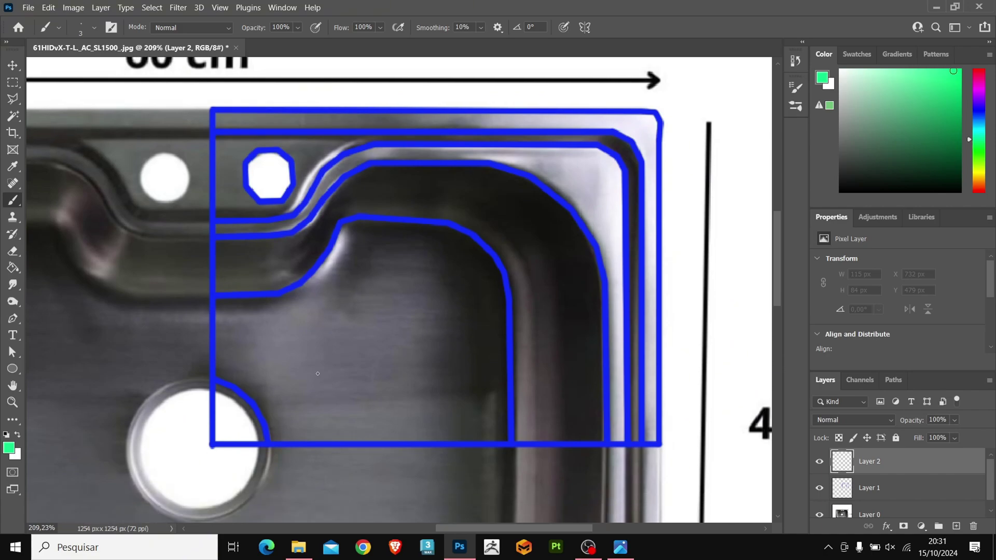
scroll(317, 374, down, 2)
scroll(363, 342, up, 4)
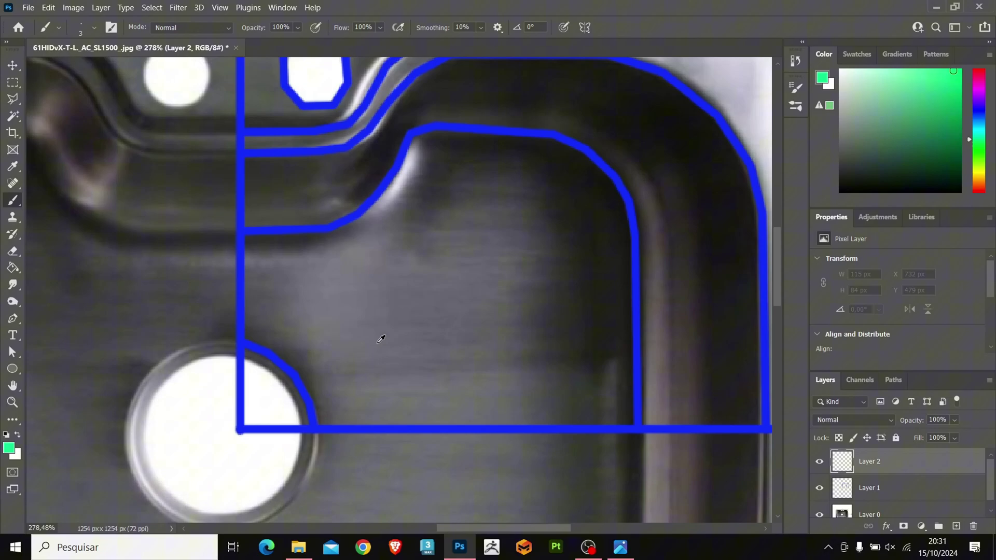
scroll(381, 339, down, 1)
scroll(311, 353, up, 4)
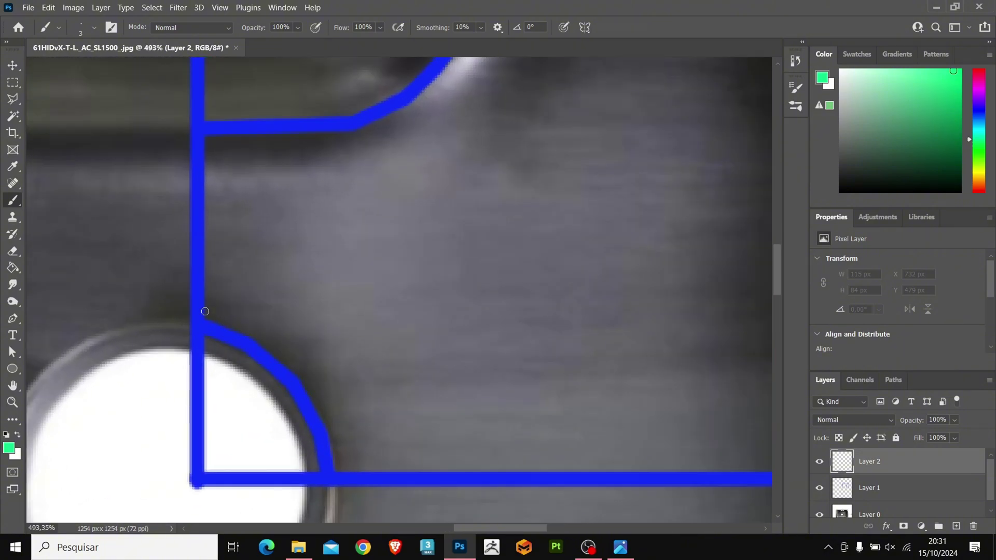
scroll(228, 291, down, 1)
click(345, 444)
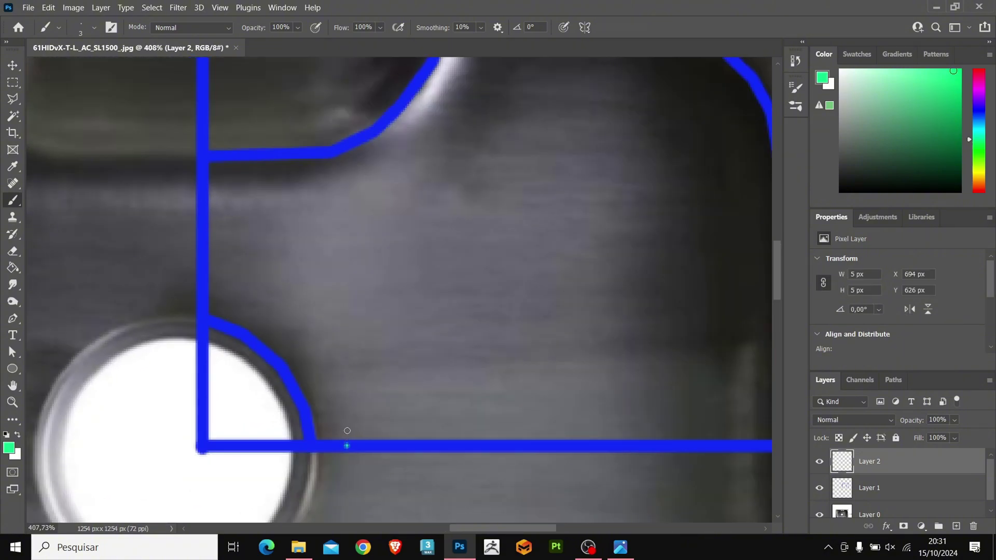
shift+click(340, 402)
shift+click(315, 350)
shift+click(264, 311)
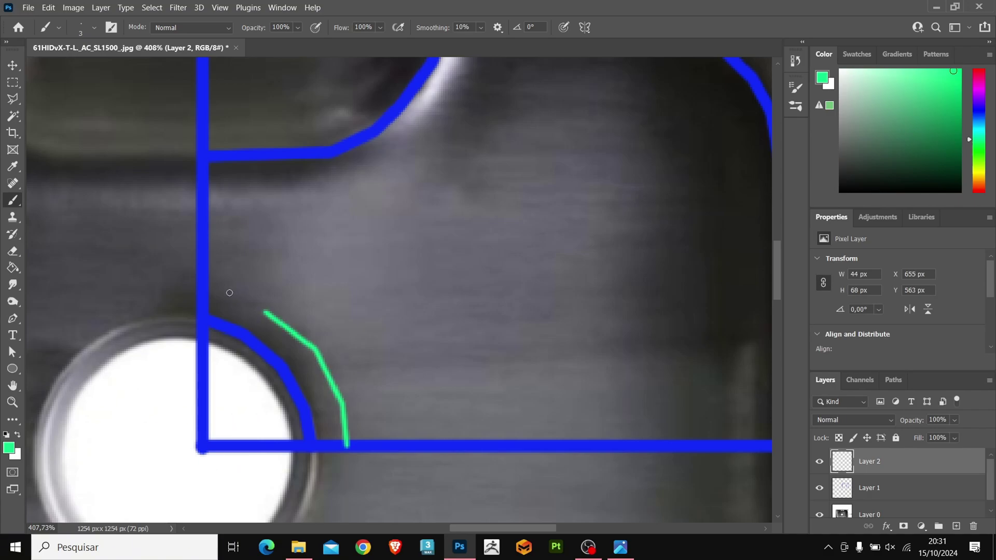
shift+click(205, 291)
Add green cross lines linking the blue arc to the loop, plus a long horizontal bottom line
shift+click(264, 311)
click(280, 368)
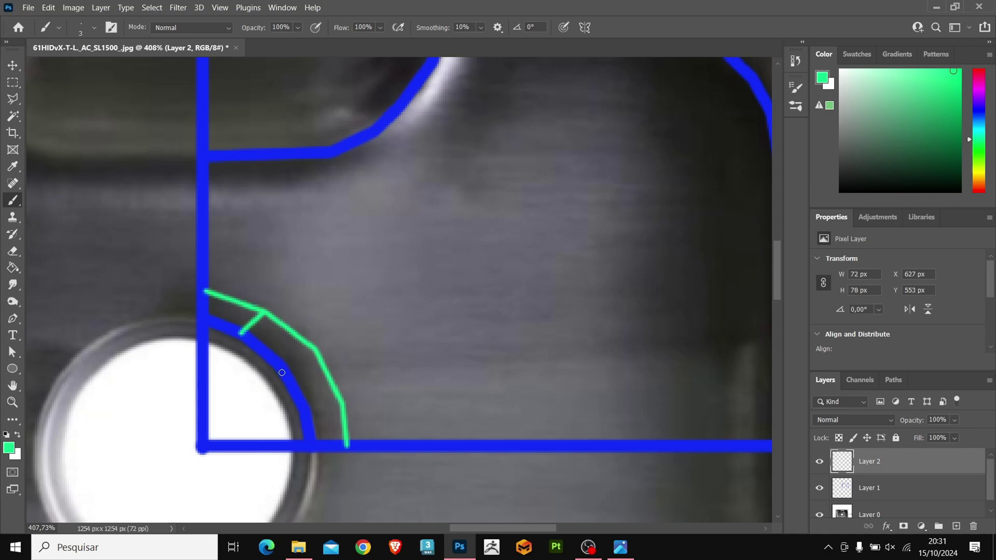
shift+click(315, 350)
click(304, 408)
shift+click(345, 404)
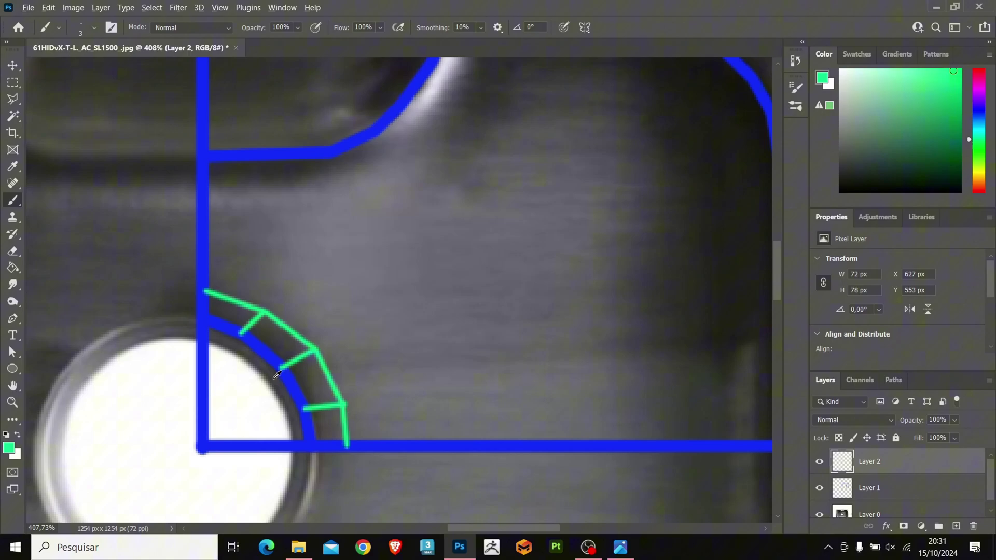
alt+scroll(271, 374, down, 4)
shift+click(674, 390)
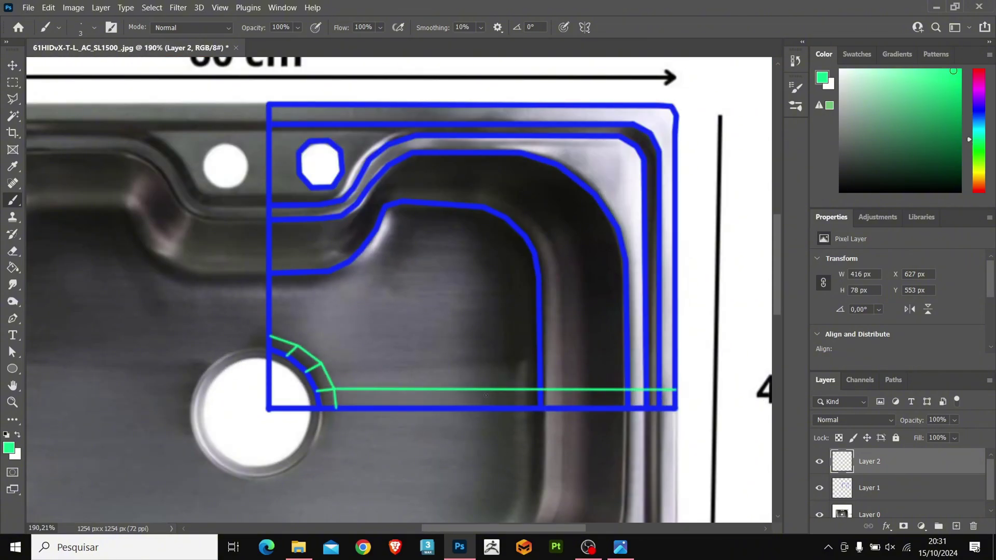
Erase the misplaced short green diagonal near the drain arc
alt+scroll(296, 329, up, 3)
alt+scroll(299, 330, up, 2)
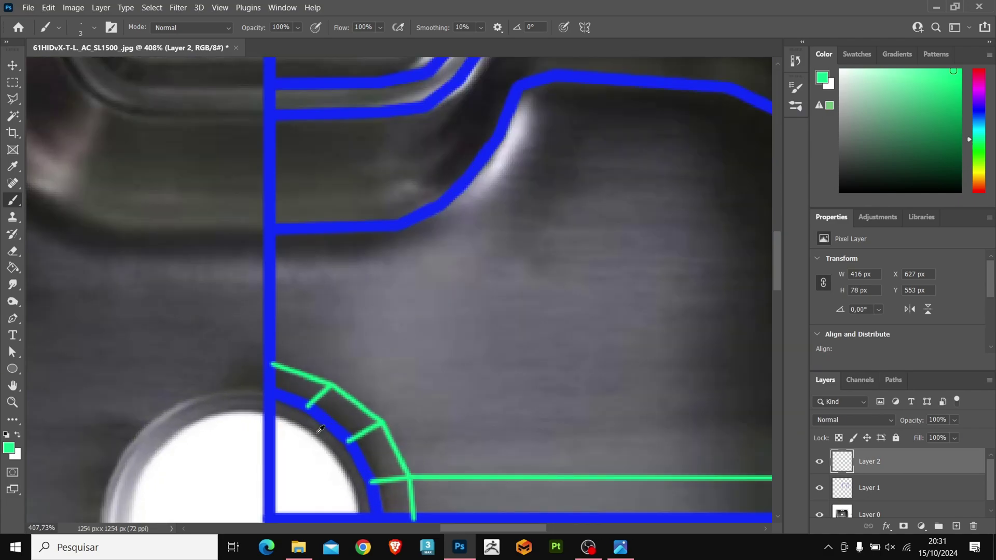
key(r)
key(e)
mouse_move(327, 388)
mouse_down()
mouse_move(311, 395)
mouse_move(321, 366)
mouse_up()
Draw a vertical green line from above the arc up to the sink's top blue edge
key(b)
alt+scroll(314, 418, down, 2)
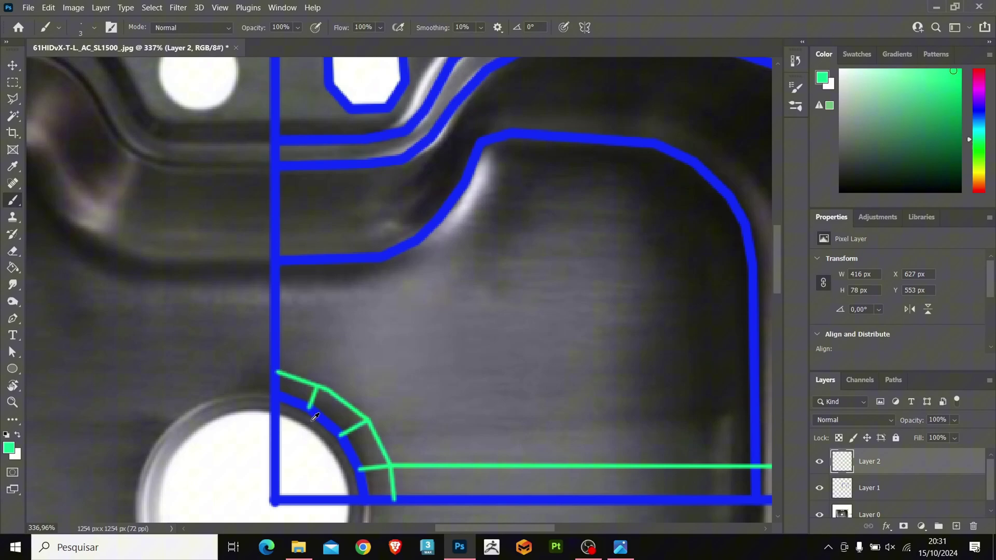
alt+scroll(314, 387, down, 1)
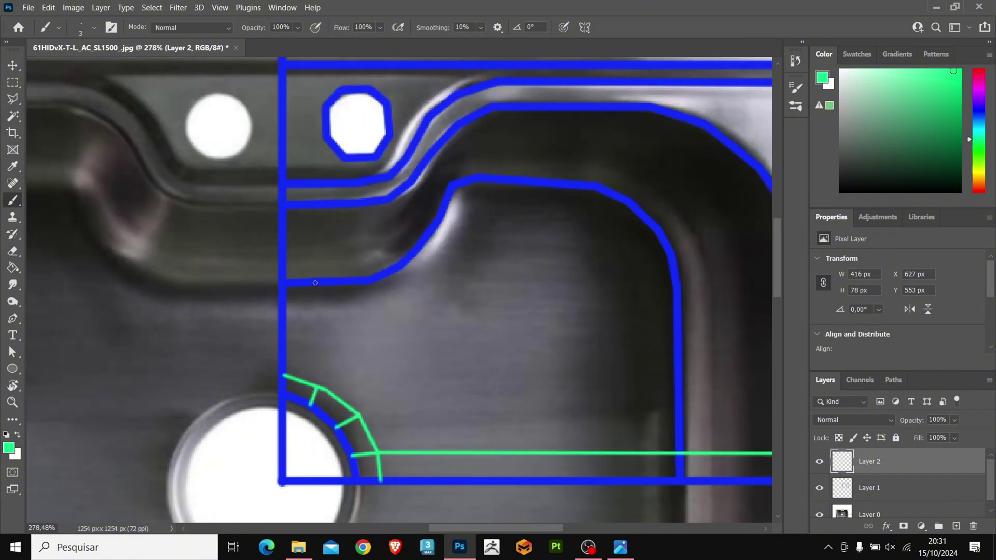
shift+click(315, 283)
shift+click(313, 205)
shift+click(313, 185)
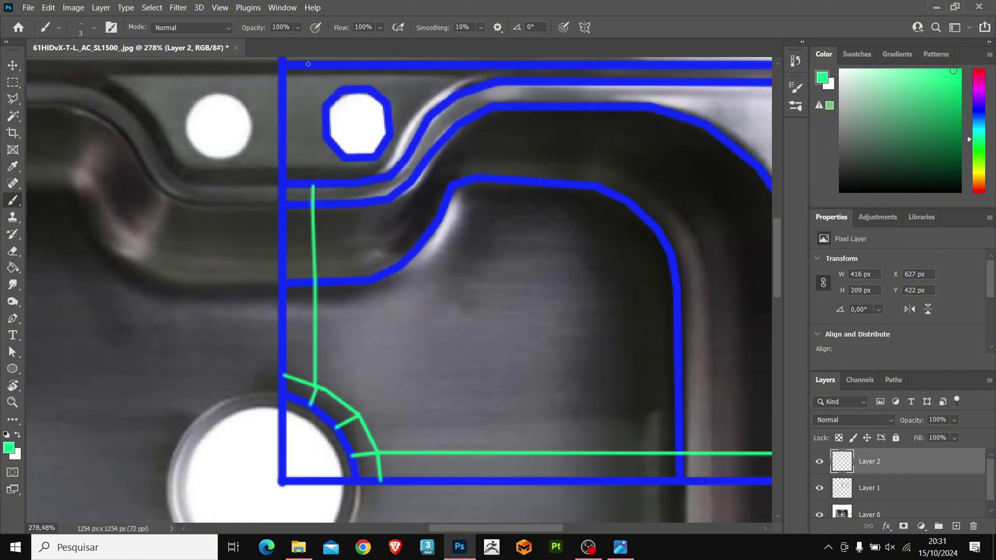
shift+click(308, 64)
Erase the remaining stray green diagonal beside the arc and return to the Brush
alt+scroll(337, 368, down, 3)
alt+scroll(315, 357, up, 4)
key(e)
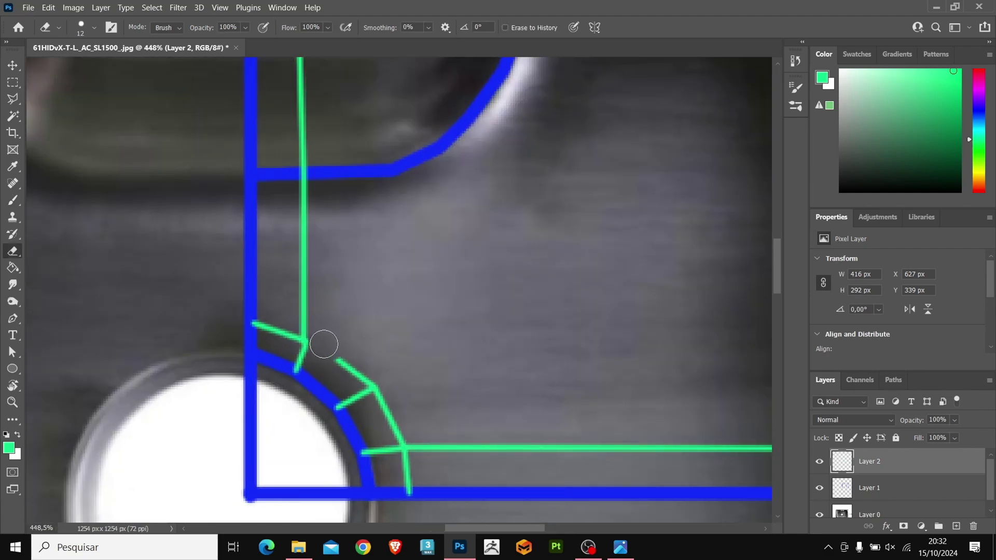
drag(322, 344, 364, 372)
key(b)
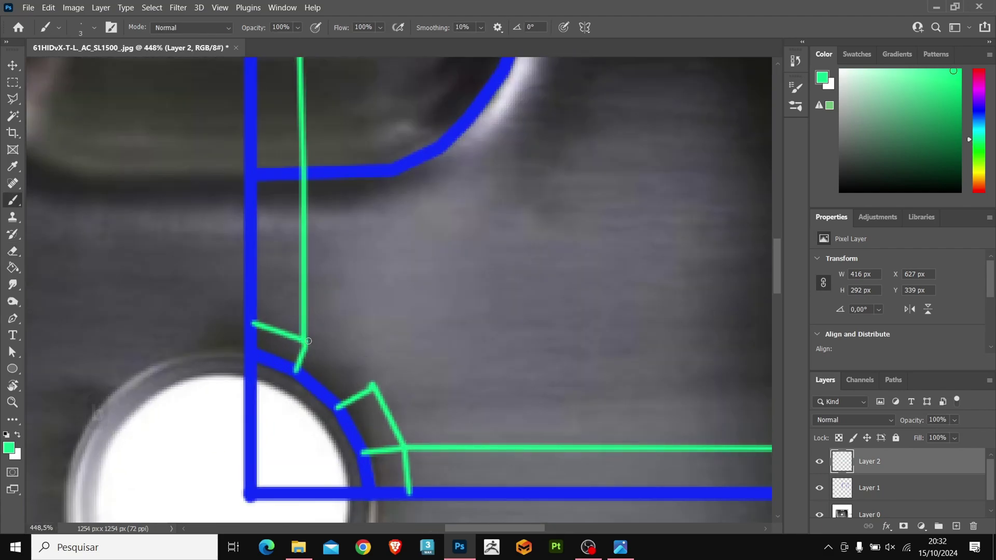
alt+scroll(306, 384, down, 4)
Paint three vertical green lines linking the octagon to the top border
alt+scroll(316, 195, up, 4)
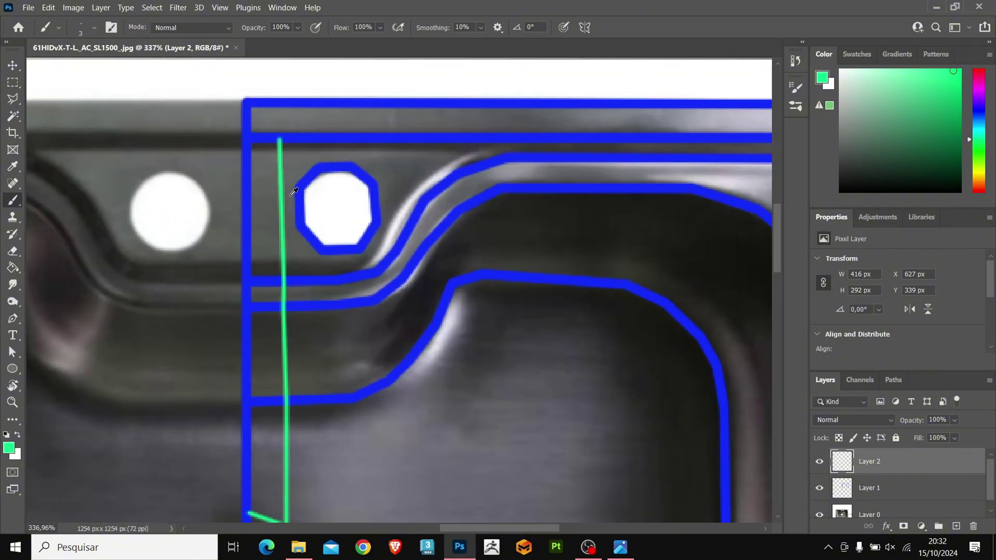
scroll(317, 158, up, 1)
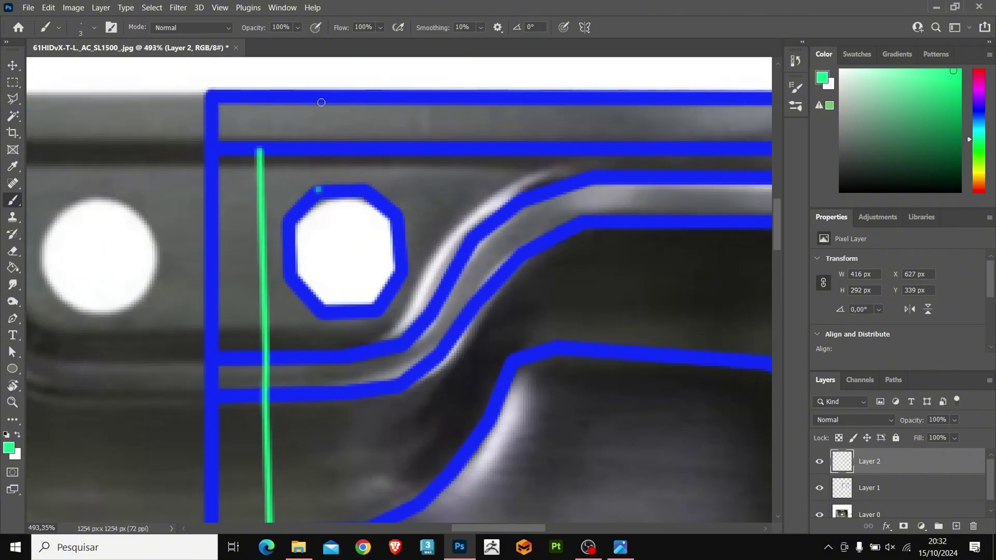
drag(320, 100, 319, 190)
drag(262, 122, 260, 79)
drag(366, 191, 364, 98)
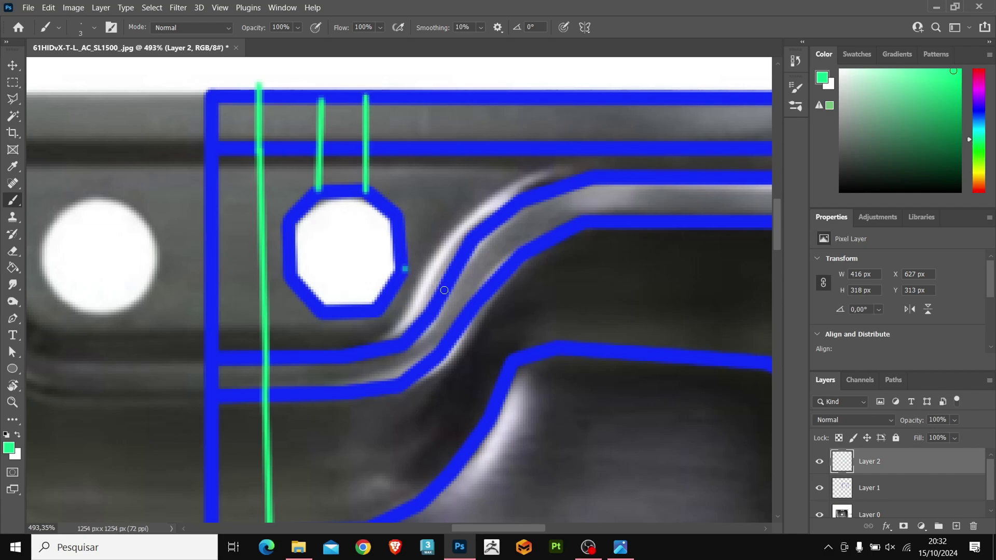
Add green diagonals from the octagon to the curved outline and three horizontal lines to its left
drag(403, 268, 445, 292)
drag(404, 347, 377, 314)
drag(343, 360, 319, 318)
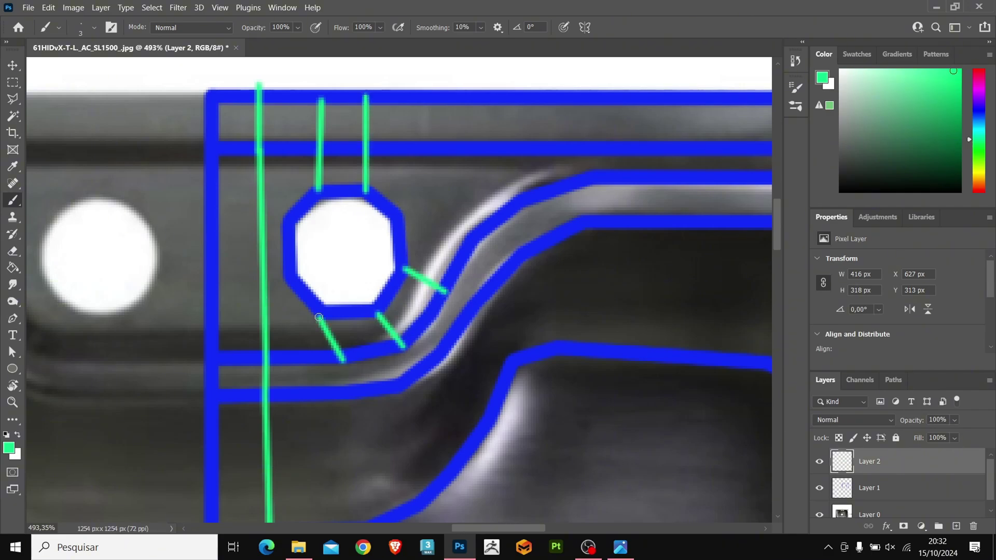
drag(292, 278, 208, 278)
drag(289, 219, 208, 220)
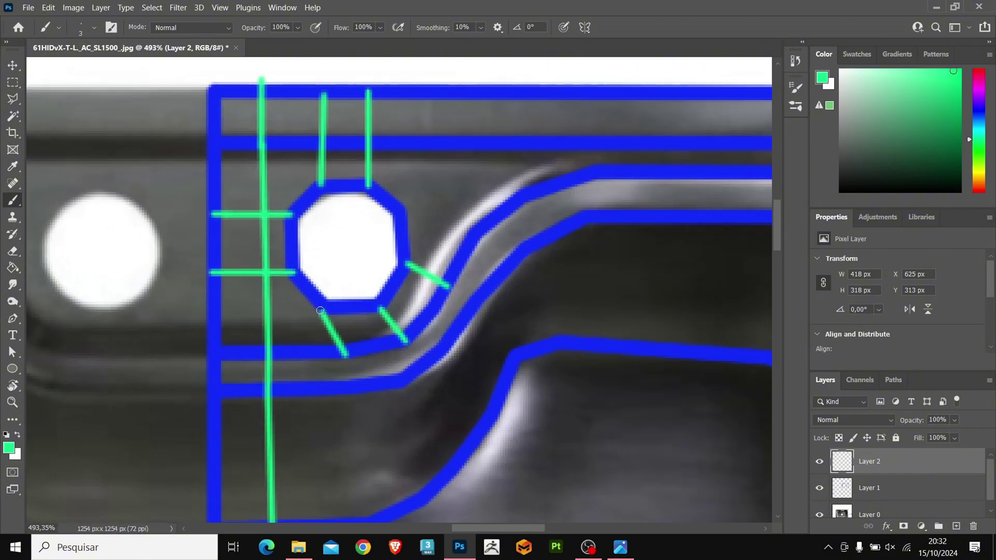
drag(320, 310, 213, 310)
Run green lines from the octagon's upper right and the curve up to the top edge
scroll(244, 327, down, 2)
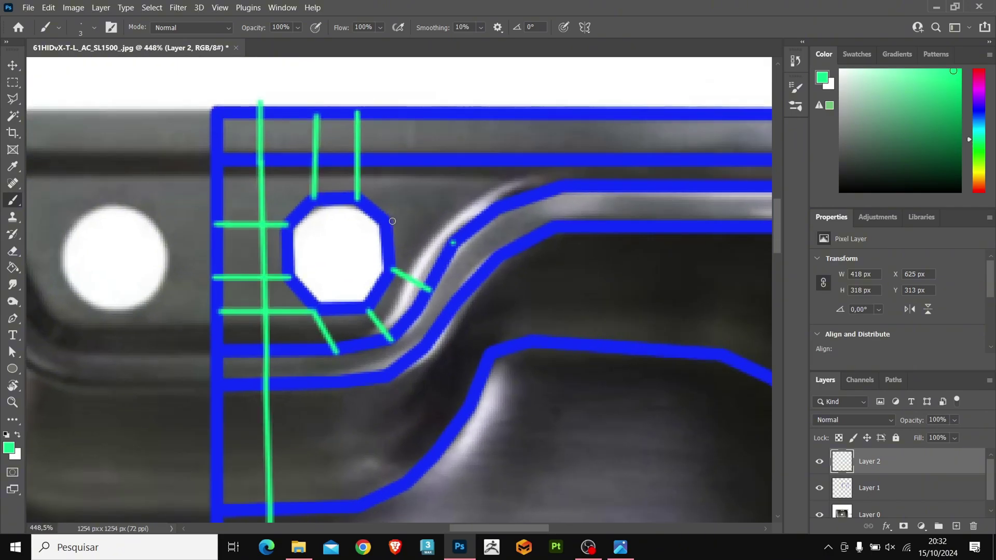
drag(387, 220, 454, 243)
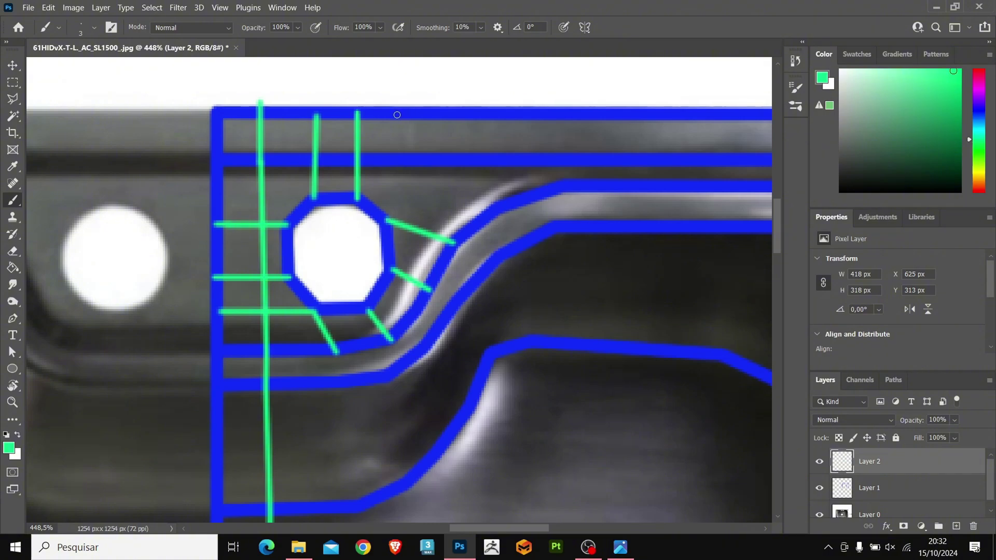
drag(396, 111, 387, 220)
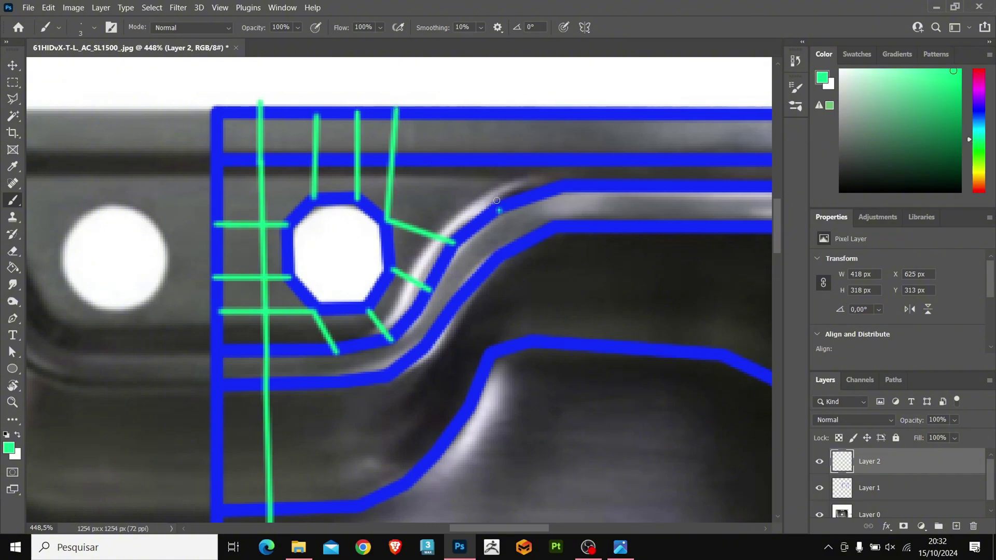
drag(499, 210, 477, 116)
drag(564, 185, 555, 111)
Draw green lines out to the outer corner and outer edge of the upper-right rim
scroll(724, 218, down, 5)
scroll(602, 149, up, 3)
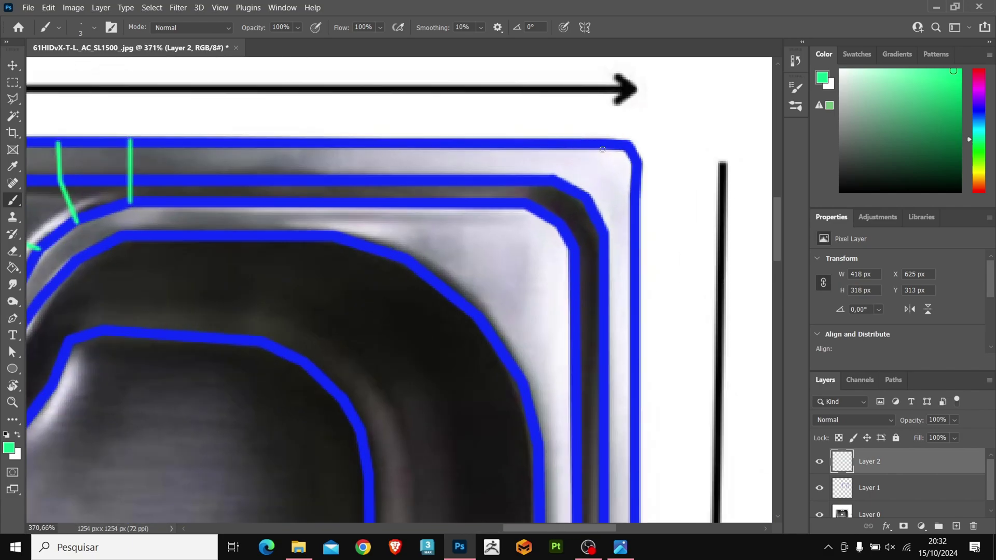
shift+click(630, 154)
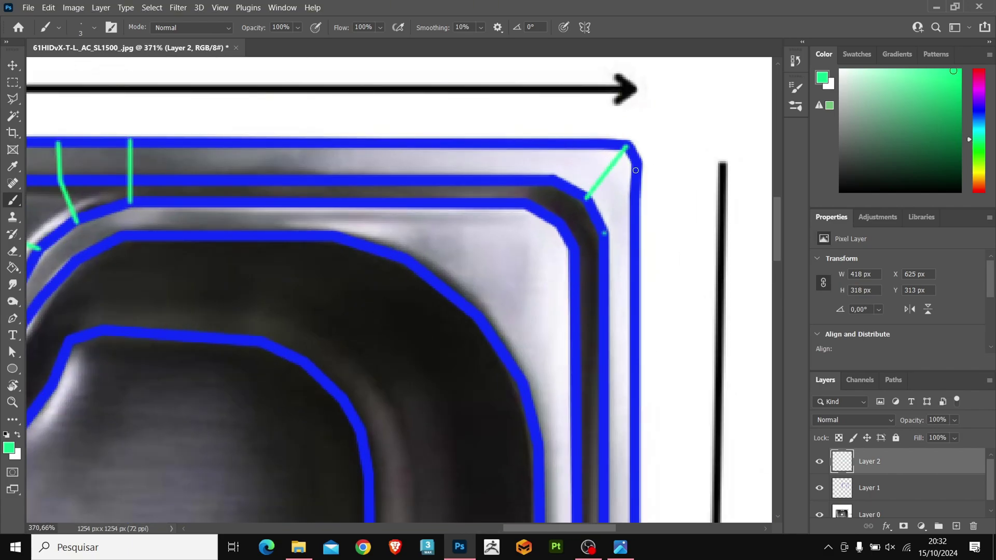
shift+click(640, 164)
shift+click(600, 145)
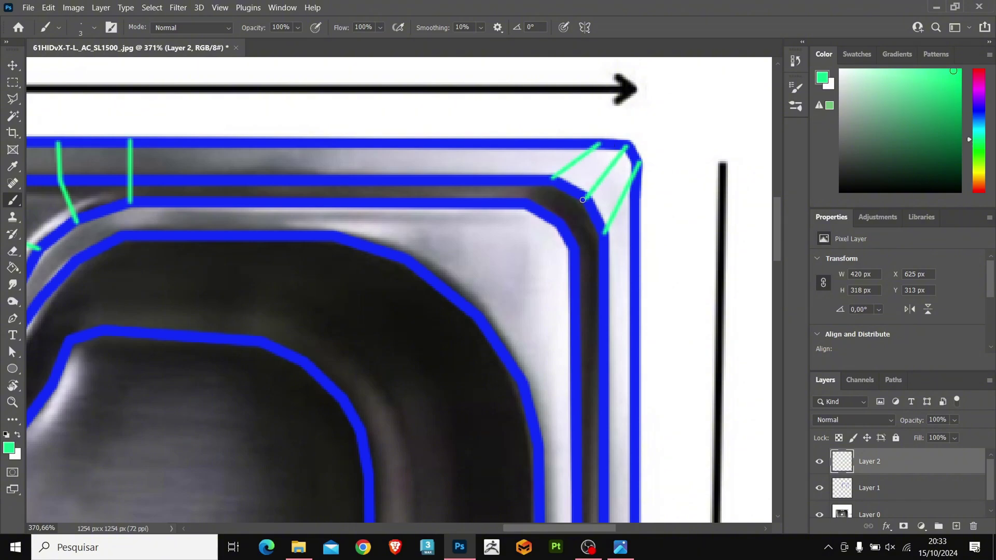
Add green cross lines connecting the inner corner to the outer rim lines
click(557, 223)
shift+click(586, 198)
click(528, 205)
shift+click(552, 178)
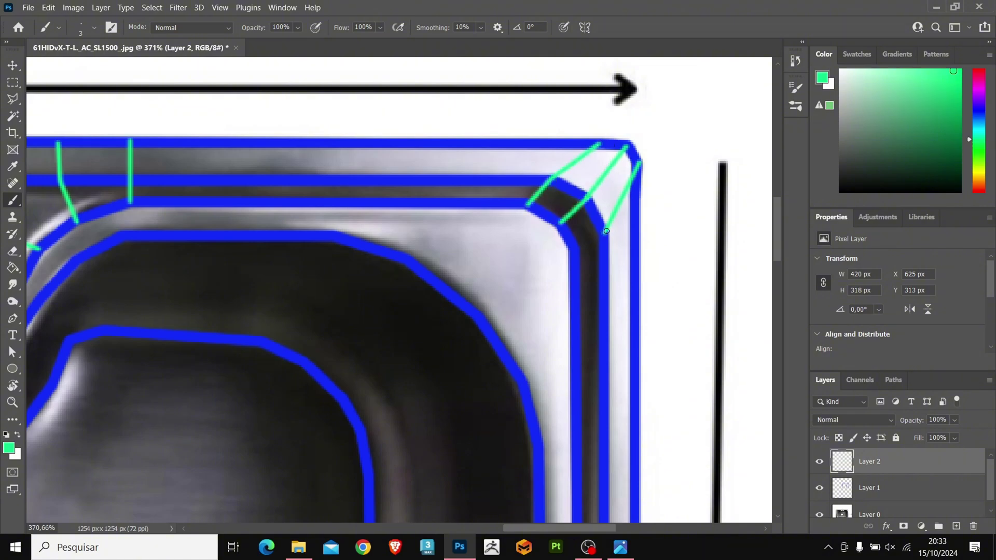
click(605, 232)
shift+click(574, 252)
Add two long green lines across the rounded corner down to the inner curve
scroll(533, 286, down, 1)
shift+click(523, 351)
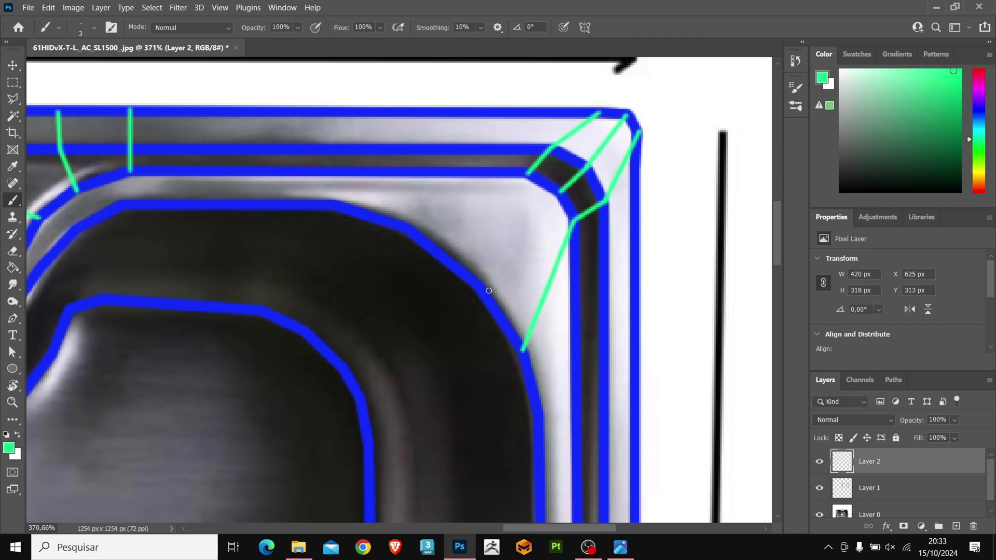
click(474, 287)
shift+click(558, 191)
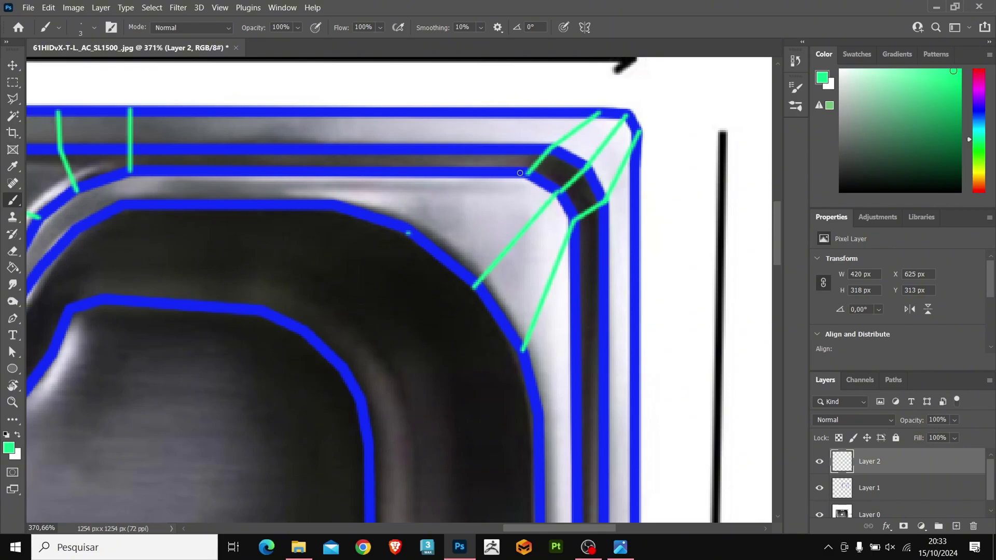
Extend the green line below the octagon down to the lower outline
scroll(519, 173, down, 3)
scroll(553, 352, up, 3)
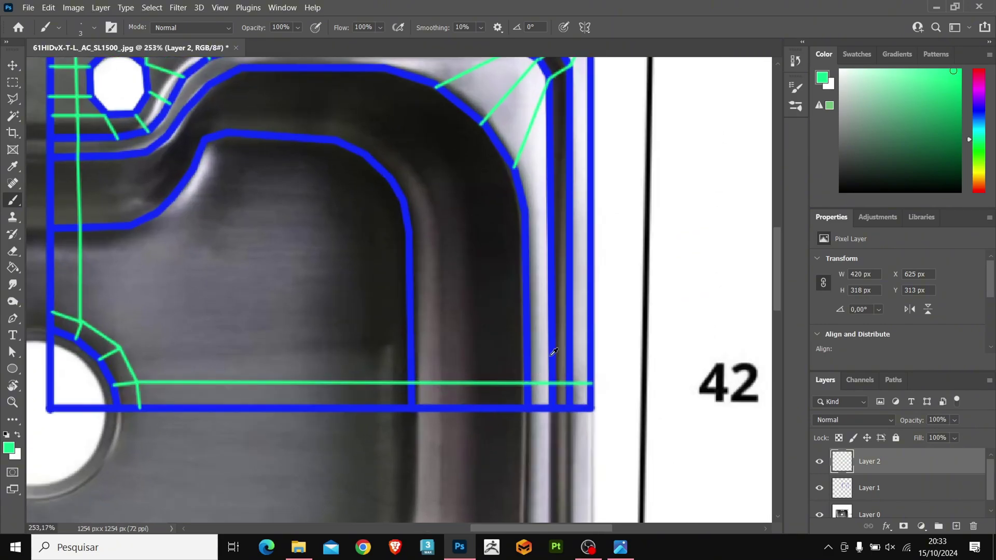
scroll(553, 352, down, 3)
scroll(282, 267, up, 5)
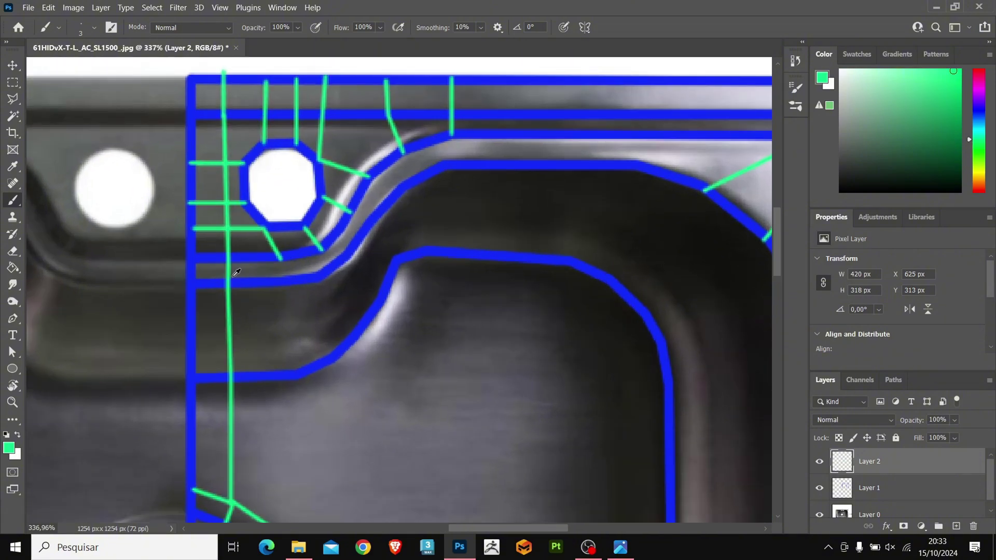
scroll(236, 273, up, 2)
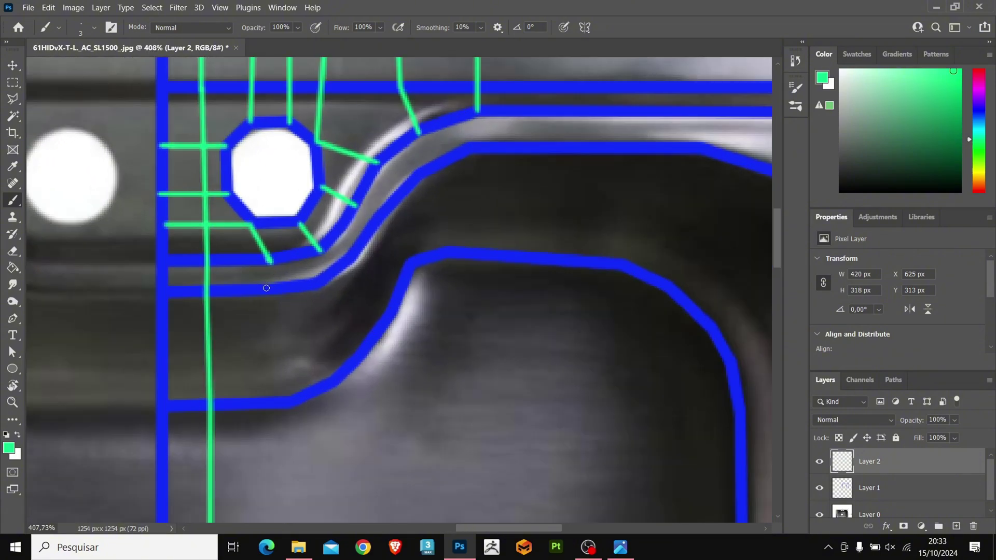
shift+click(271, 290)
shift+click(284, 405)
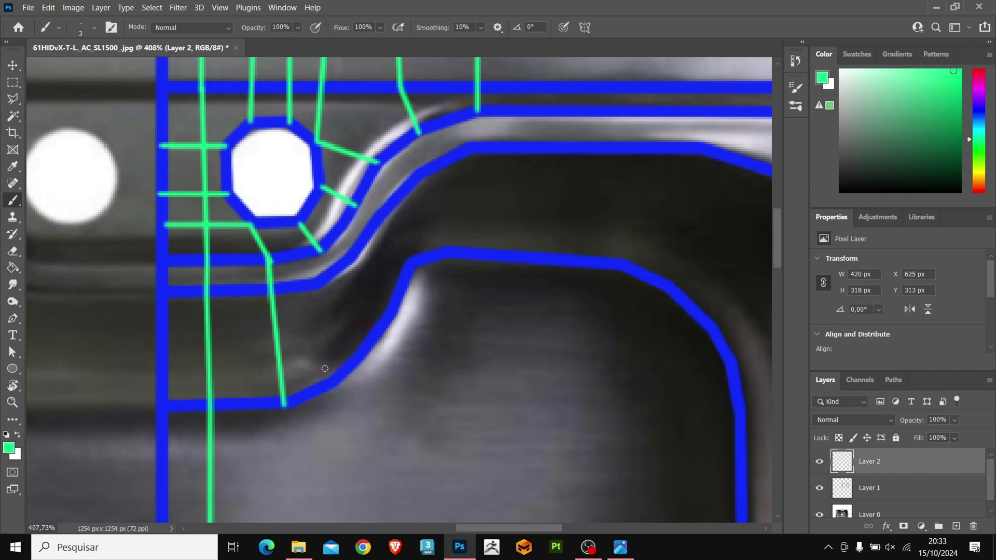
Add green cross lines over the curved rim band beside the faucet hole
click(336, 380)
shift+click(320, 252)
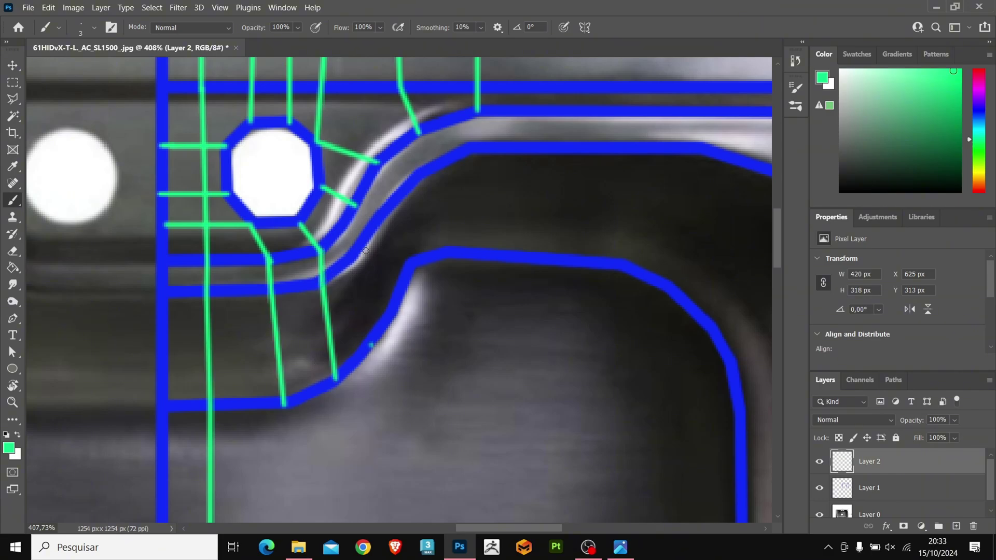
shift+click(355, 258)
shift+click(353, 204)
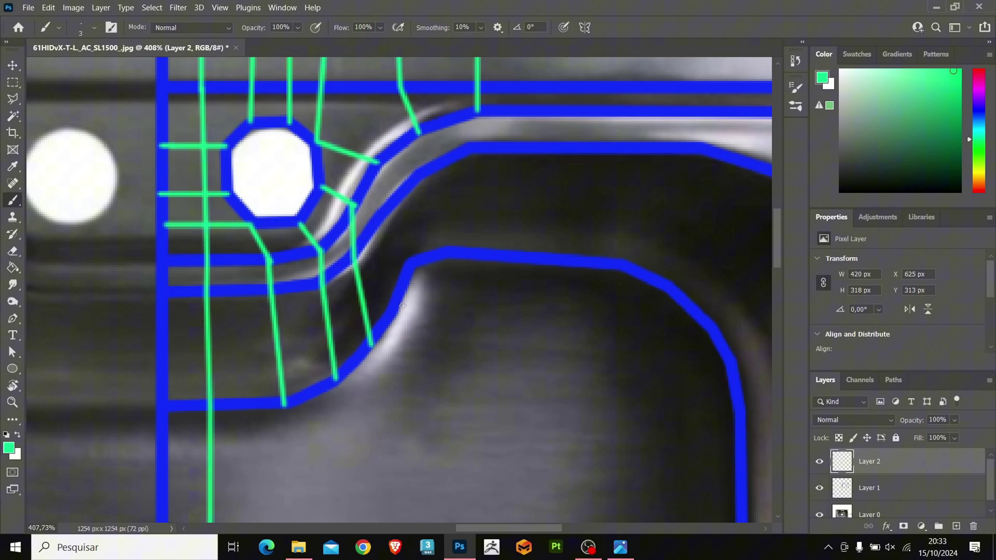
shift+click(383, 217)
shift+click(379, 162)
Add cross lines from the bowl edge across the rim near the bump, one reaching the top border
click(414, 264)
shift+click(419, 179)
shift+click(418, 135)
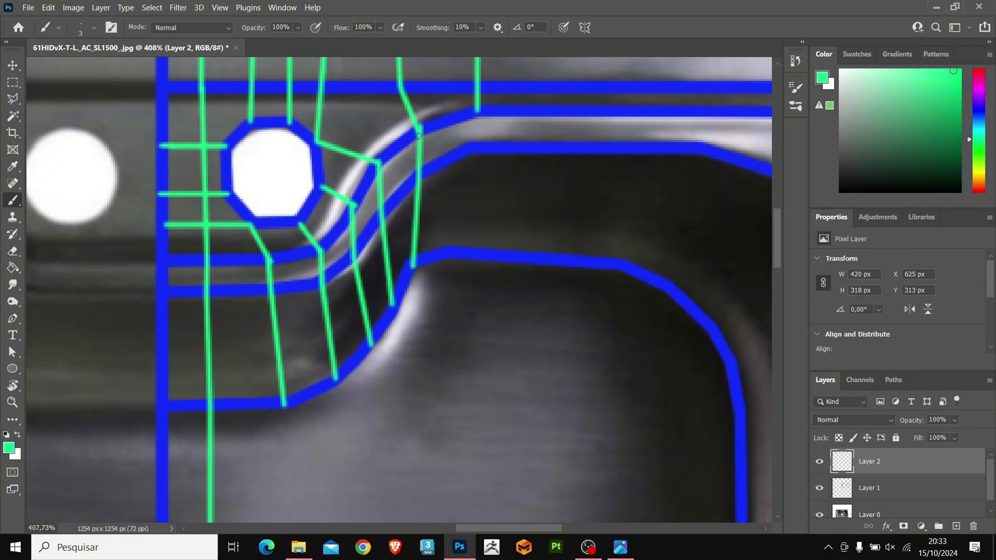
click(448, 256)
shift+click(470, 148)
shift+click(477, 110)
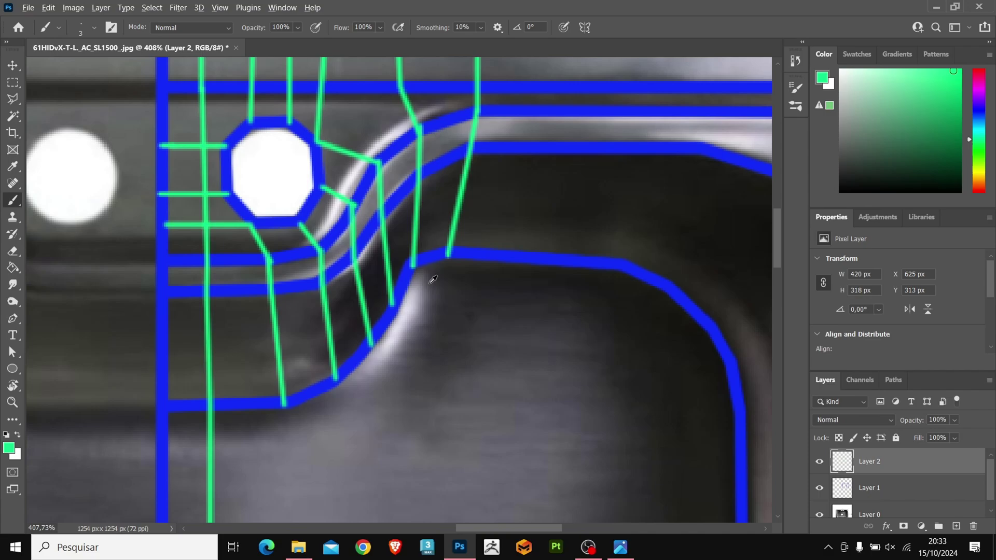
Draw four radial green lines around the bowl's upper-right corner to the right blue edge
scroll(433, 279, down, 5)
scroll(394, 260, up, 2)
scroll(374, 249, down, 2)
scroll(353, 243, up, 4)
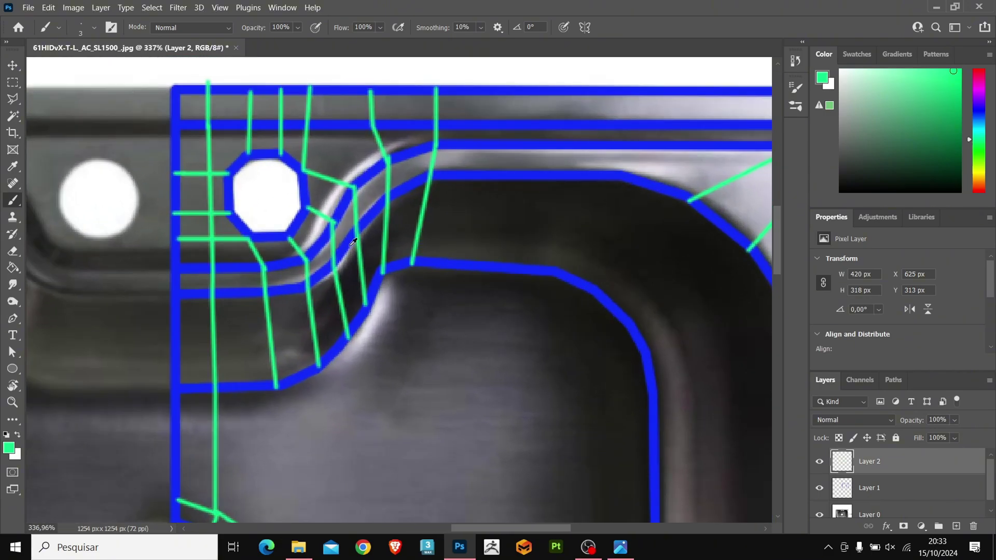
scroll(353, 242, down, 2)
shift+click(575, 190)
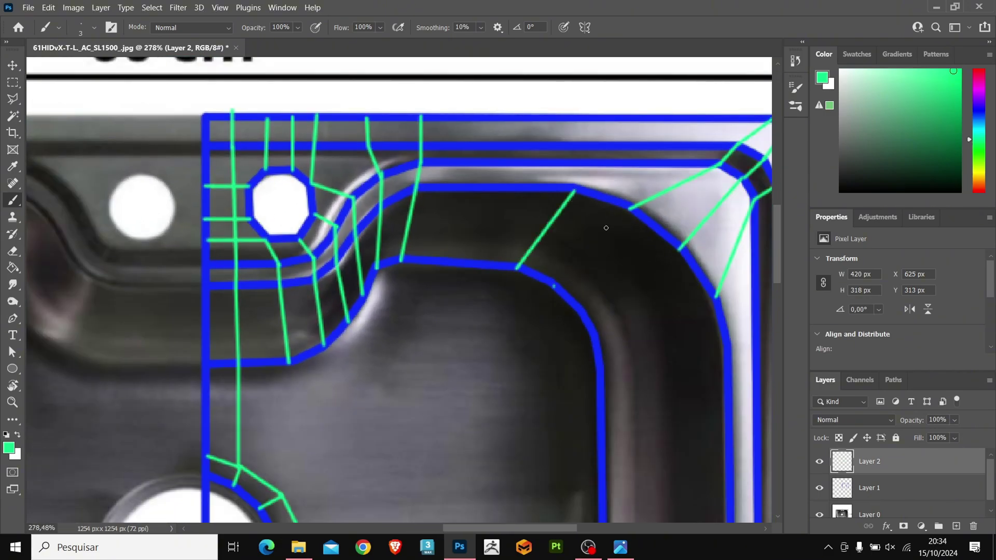
shift+click(630, 208)
shift+click(673, 253)
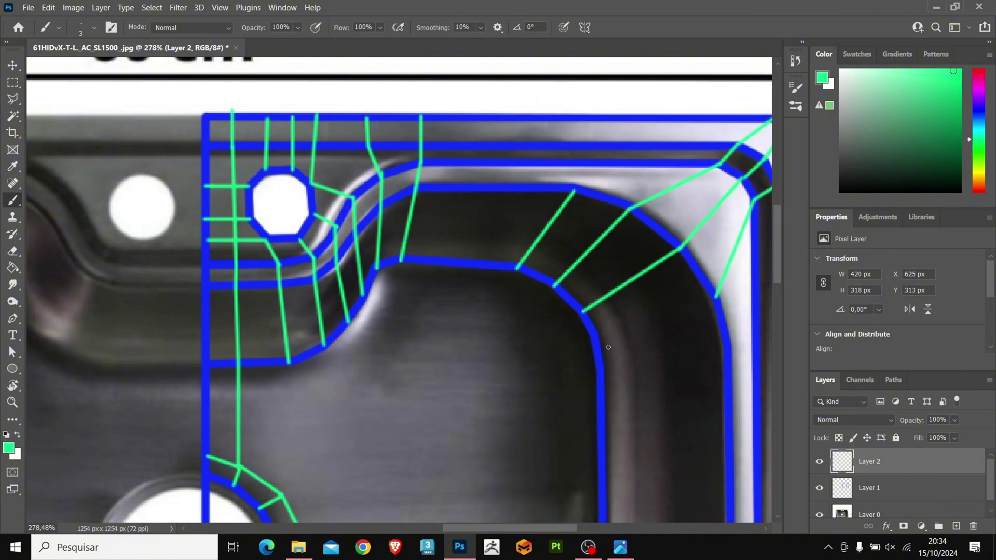
shift+click(716, 298)
Draw a horizontal green line out to the right edge
shift+click(729, 344)
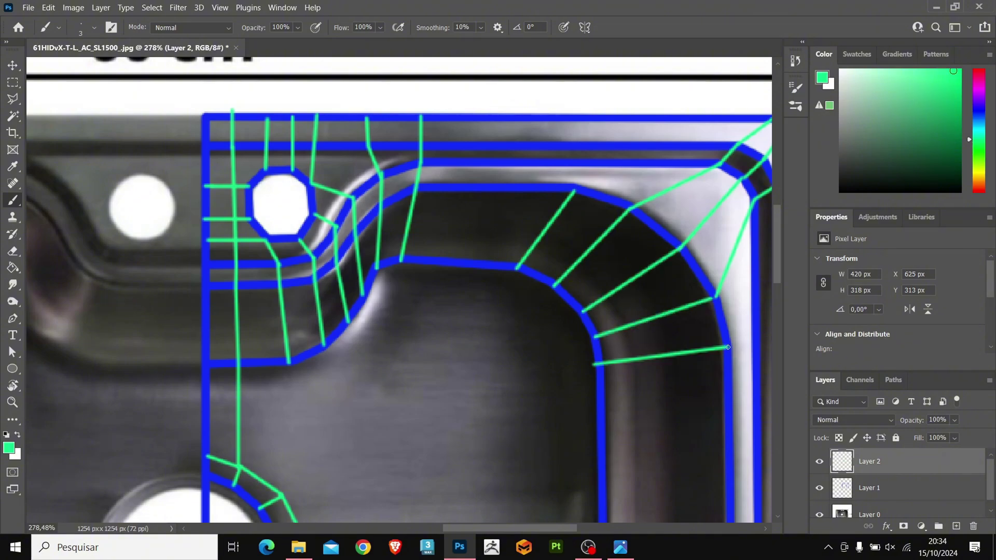
mouse_move(728, 344)
mouse_down()
mouse_move(752, 346)
mouse_move(690, 337)
mouse_up()
shift+click(684, 336)
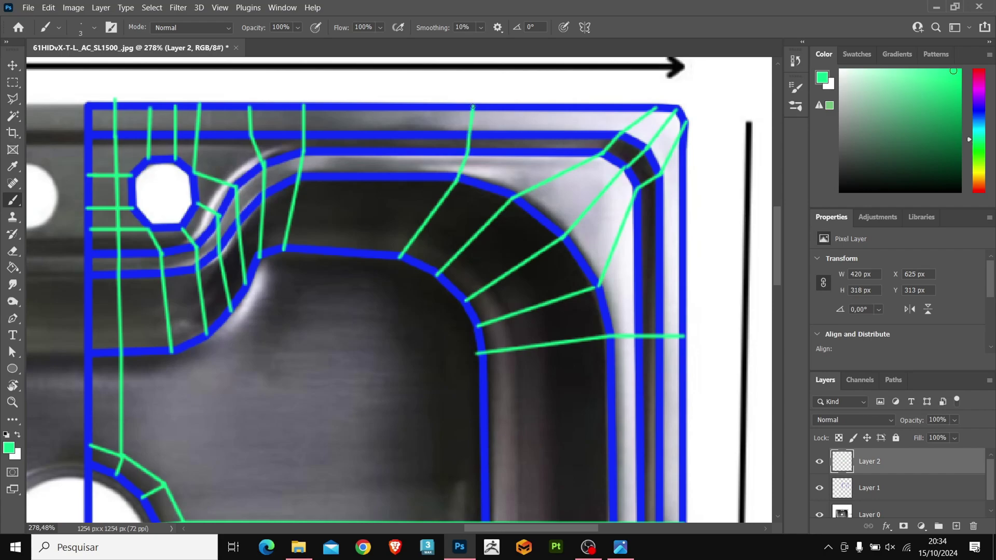
Paint a green contour inside the bowl edge, over the bump, around the corner, down to the bottom
scroll(487, 162, down, 2)
scroll(431, 240, up, 1)
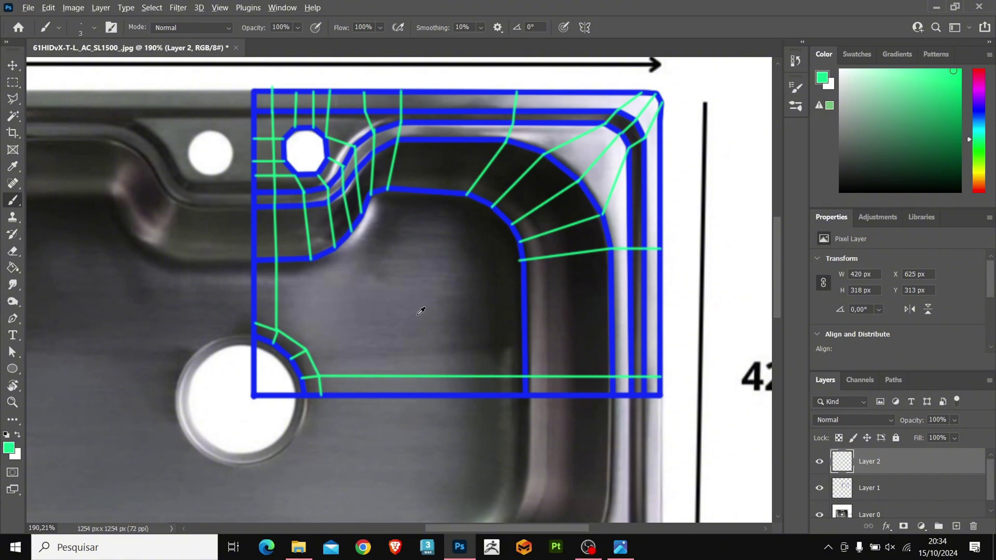
scroll(390, 238, up, 3)
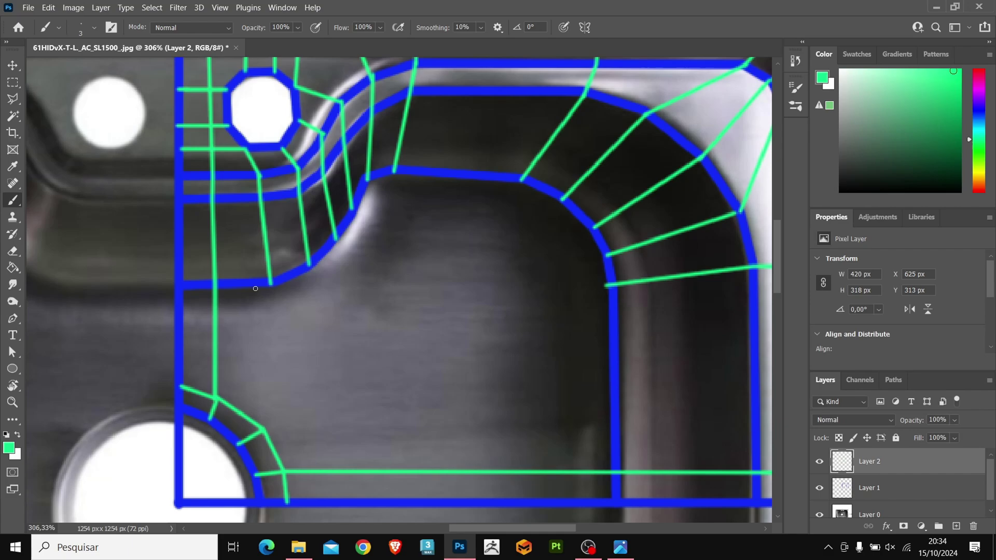
mouse_move(218, 307)
mouse_down()
mouse_move(278, 301)
mouse_move(322, 281)
mouse_move(350, 251)
mouse_up()
mouse_move(372, 215)
mouse_down()
mouse_move(387, 200)
mouse_move(370, 177)
mouse_move(394, 200)
mouse_up()
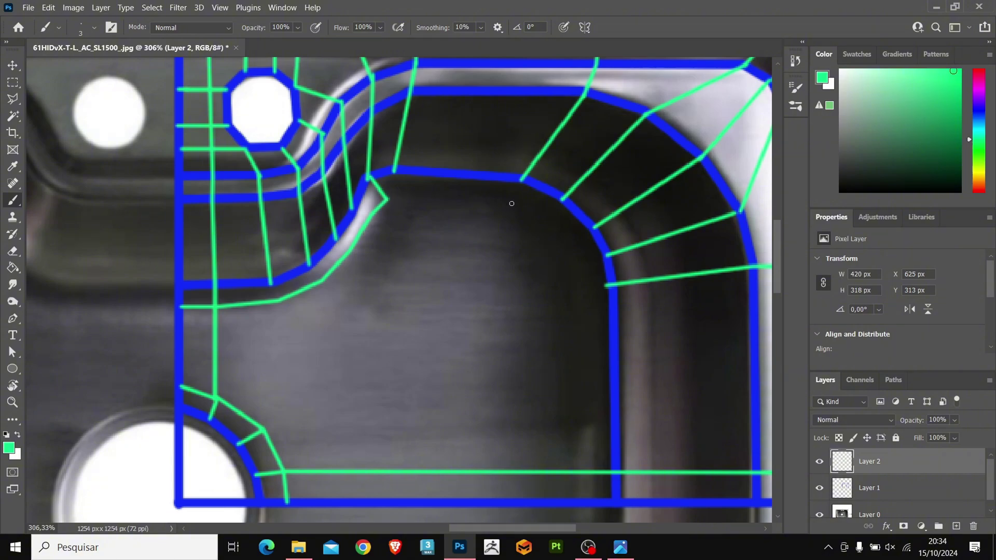
mouse_move(512, 203)
mouse_down()
mouse_move(546, 216)
mouse_move(580, 251)
mouse_move(587, 282)
mouse_move(564, 405)
mouse_move(608, 284)
mouse_up()
shift+click(591, 496)
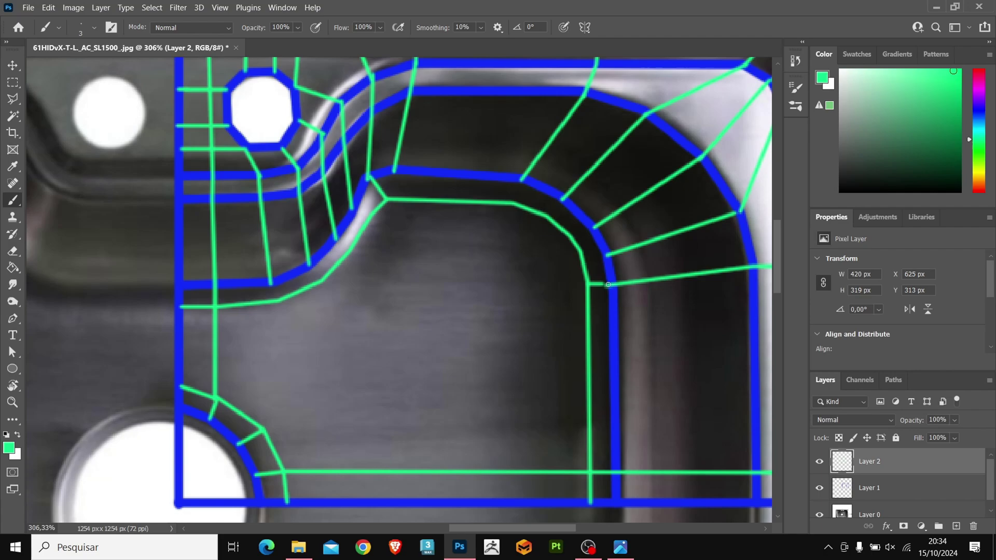
Connect the inner loop to the rim cross line and left blue edge, undoing one misplaced line
mouse_move(581, 253)
mouse_down()
mouse_move(613, 255)
mouse_move(572, 237)
mouse_move(563, 197)
mouse_move(513, 202)
mouse_up()
key(ctrl+z)
mouse_move(393, 174)
mouse_down()
mouse_move(402, 199)
mouse_move(352, 206)
mouse_up()
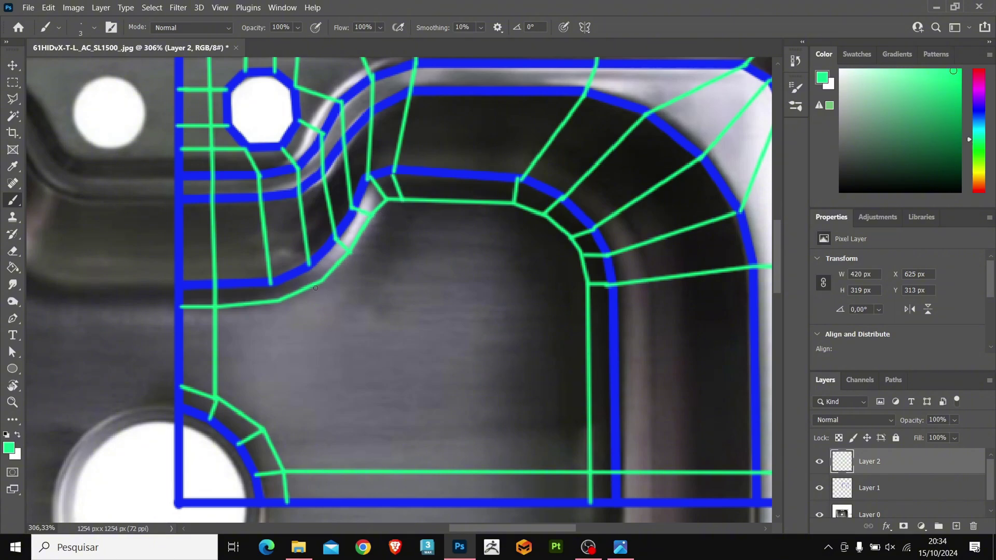
mouse_move(320, 282)
mouse_down()
mouse_move(305, 258)
mouse_move(279, 301)
mouse_move(263, 430)
mouse_up()
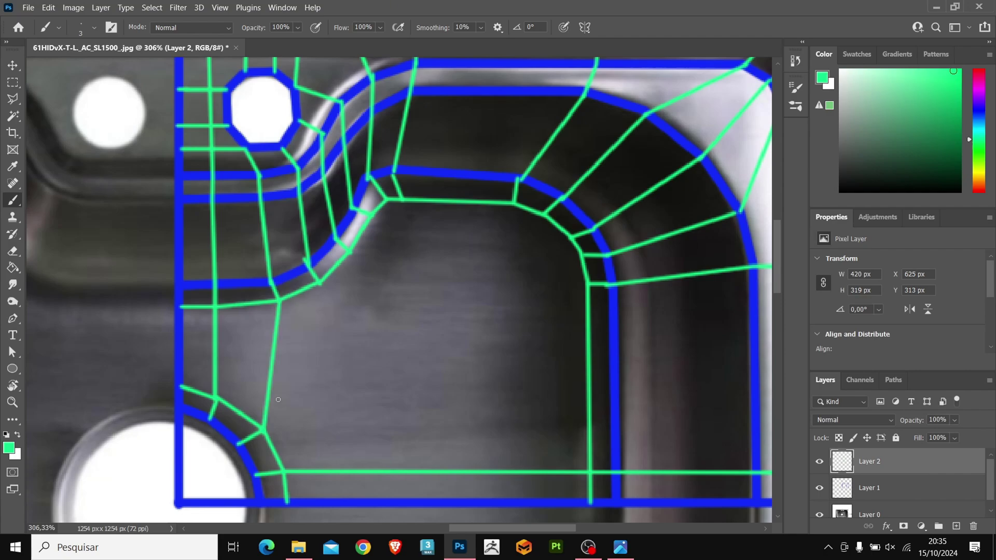
Add grid lines at the bowl floor's inner corner and two long verticals across the floor
scroll(130, 348, down, 1)
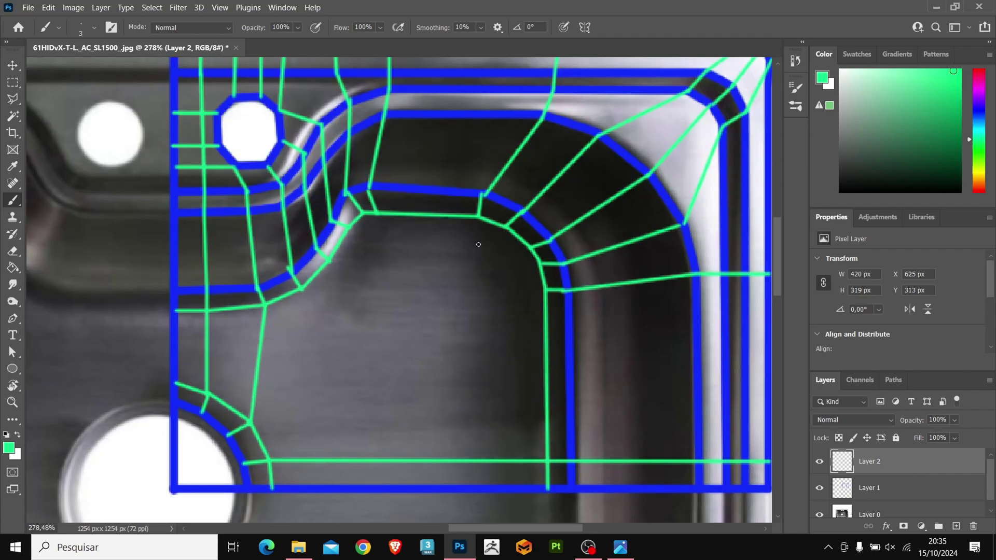
drag(477, 216, 530, 249)
mouse_move(377, 241)
mouse_down()
mouse_move(476, 248)
mouse_move(332, 266)
mouse_move(375, 243)
mouse_move(375, 488)
mouse_up()
drag(478, 249, 474, 492)
mouse_move(540, 269)
mouse_down()
mouse_move(327, 266)
mouse_move(481, 293)
mouse_move(544, 291)
mouse_up()
Add two horizontal and two vertical green grid lines across the bowl floor
scroll(255, 378, down, 5)
scroll(254, 378, up, 1)
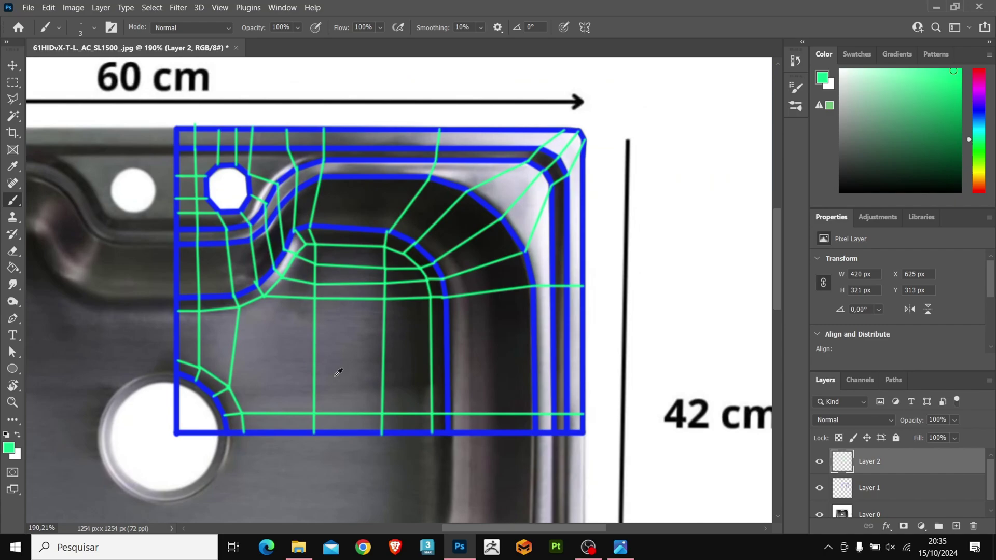
drag(354, 250, 367, 127)
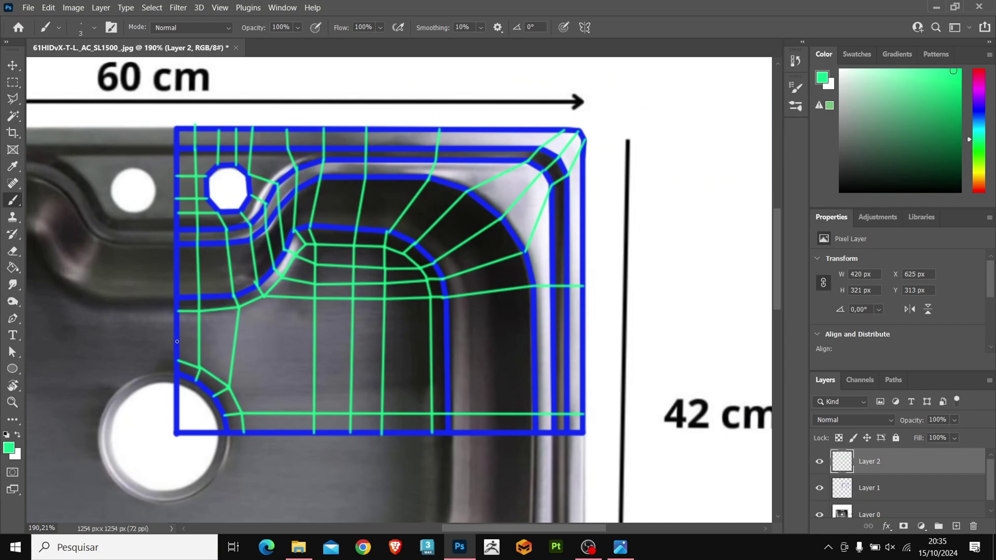
mouse_move(176, 341)
mouse_down()
mouse_move(234, 353)
mouse_move(236, 344)
mouse_move(582, 338)
mouse_up()
drag(229, 386, 582, 385)
scroll(353, 375, down, 5)
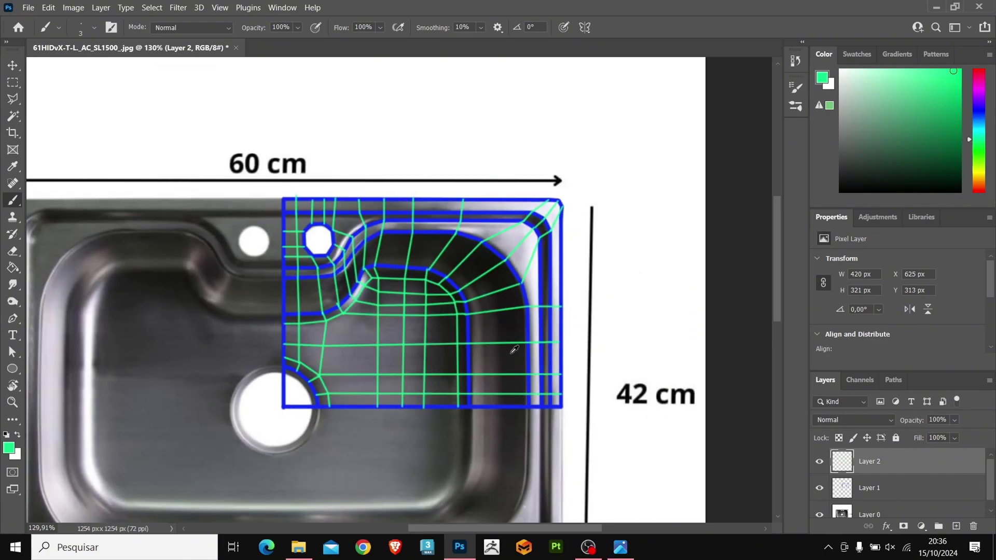
scroll(352, 374, up, 6)
drag(339, 336, 329, 285)
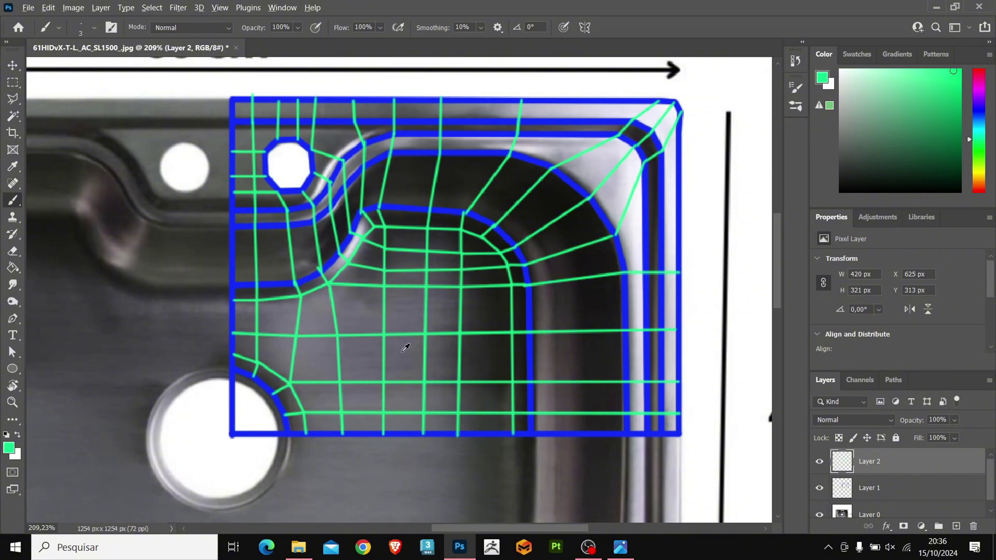
scroll(405, 347, up, 1)
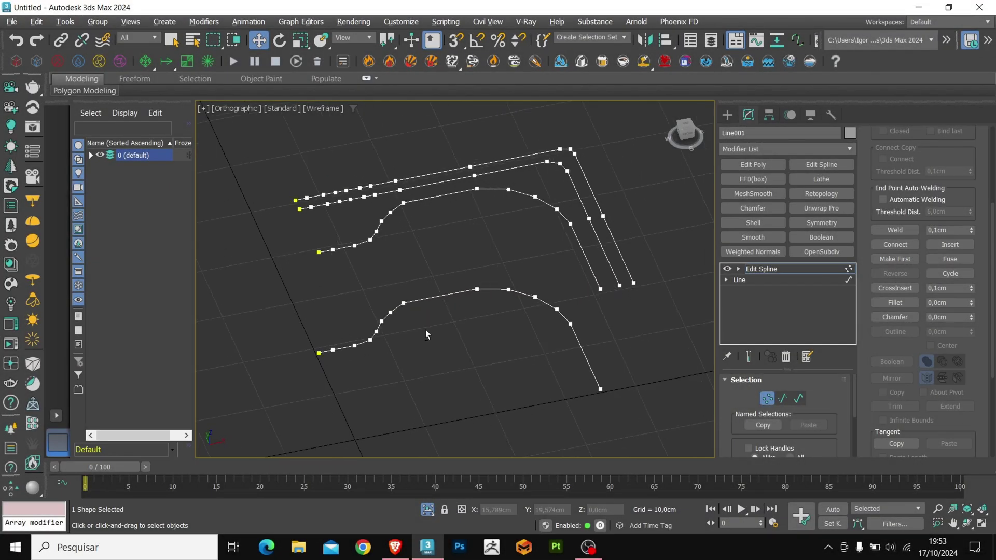
Create a Cross Section surface linking the lower, middle and top splines
key(1)
click(895, 243)
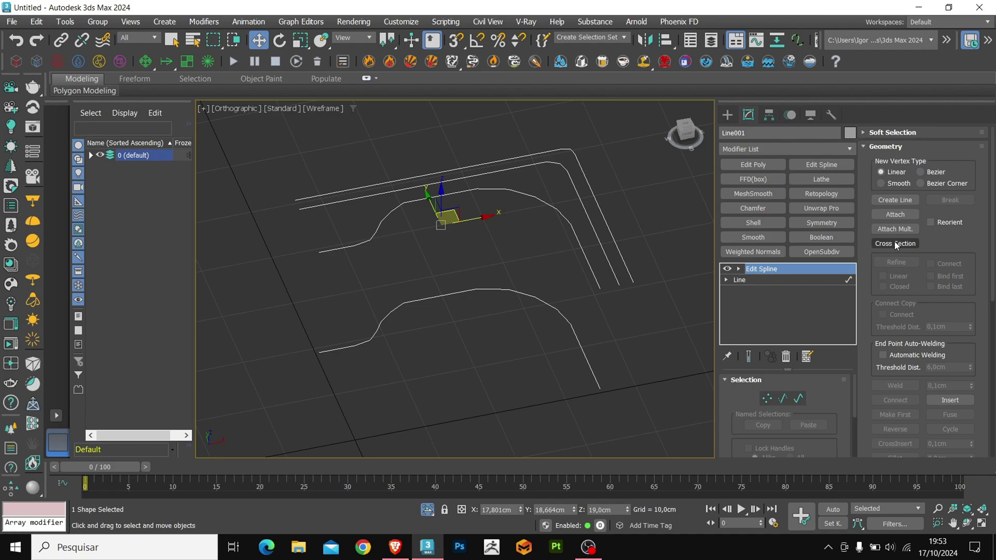
click(430, 295)
click(422, 196)
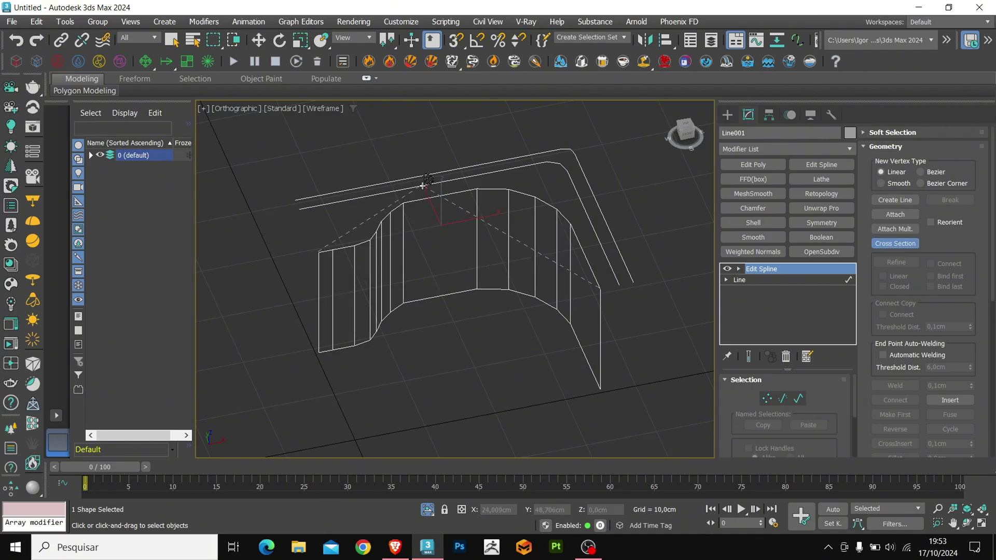
click(424, 185)
click(425, 176)
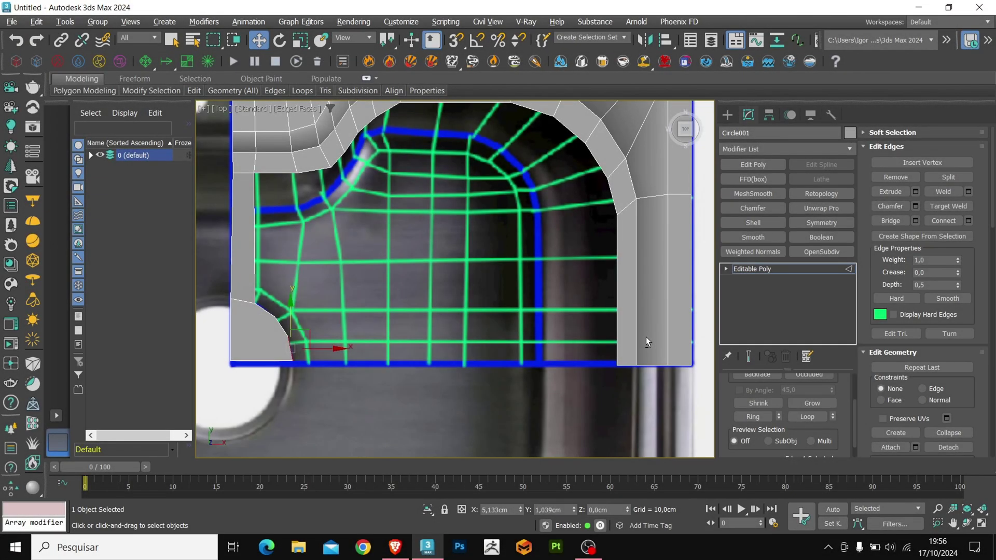
Bridge the open edges with Ctrl+B to close the bowl floor gap
key(alt+1)
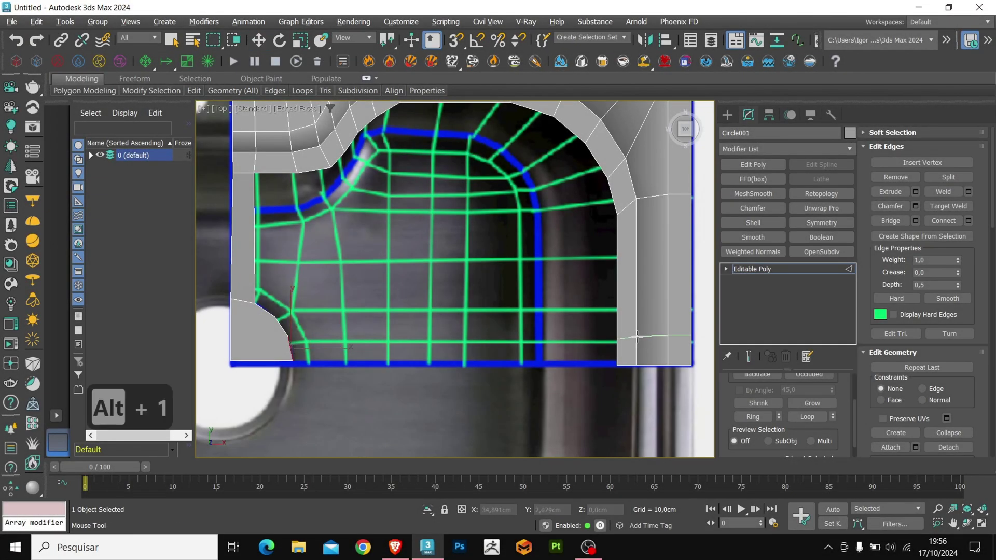
key(ctrl+b)
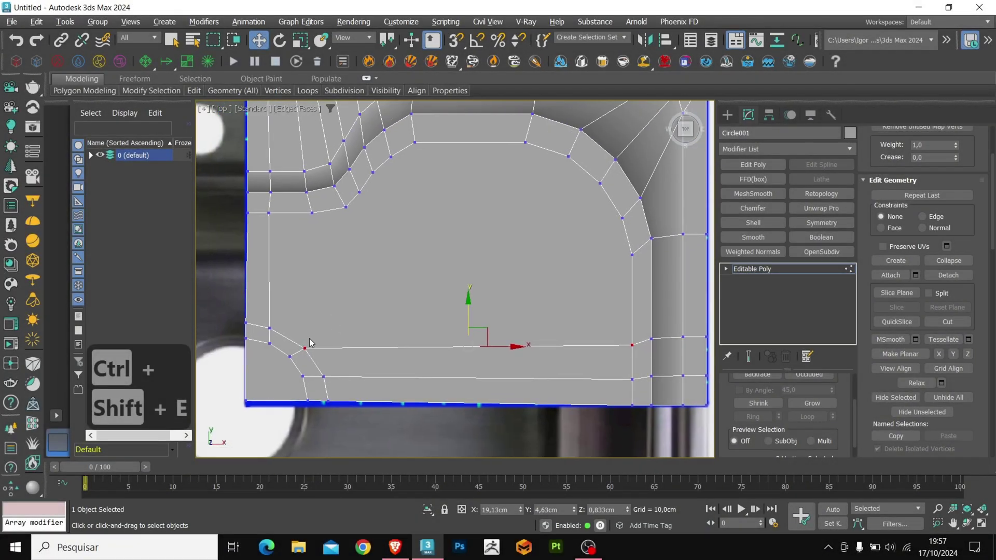
key(ctrl+shift+e)
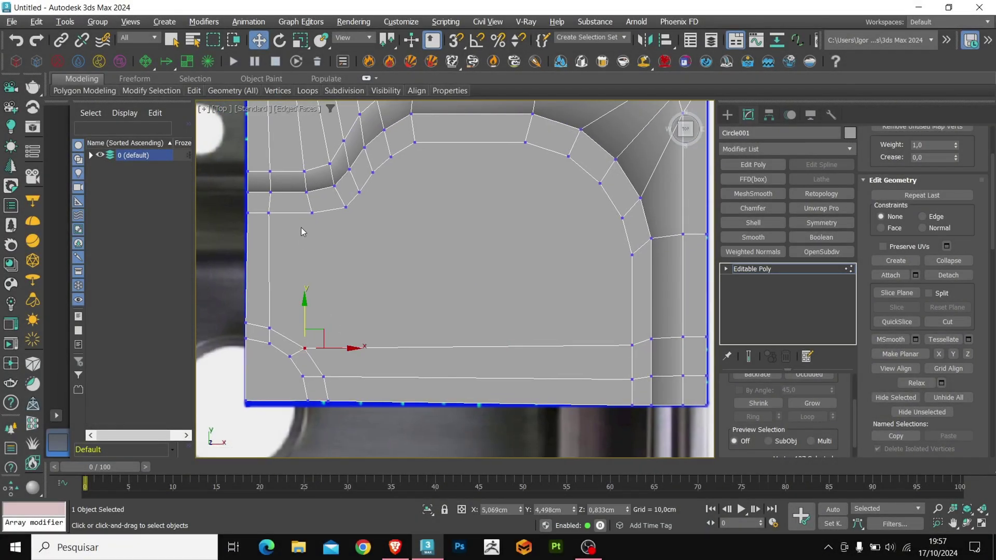